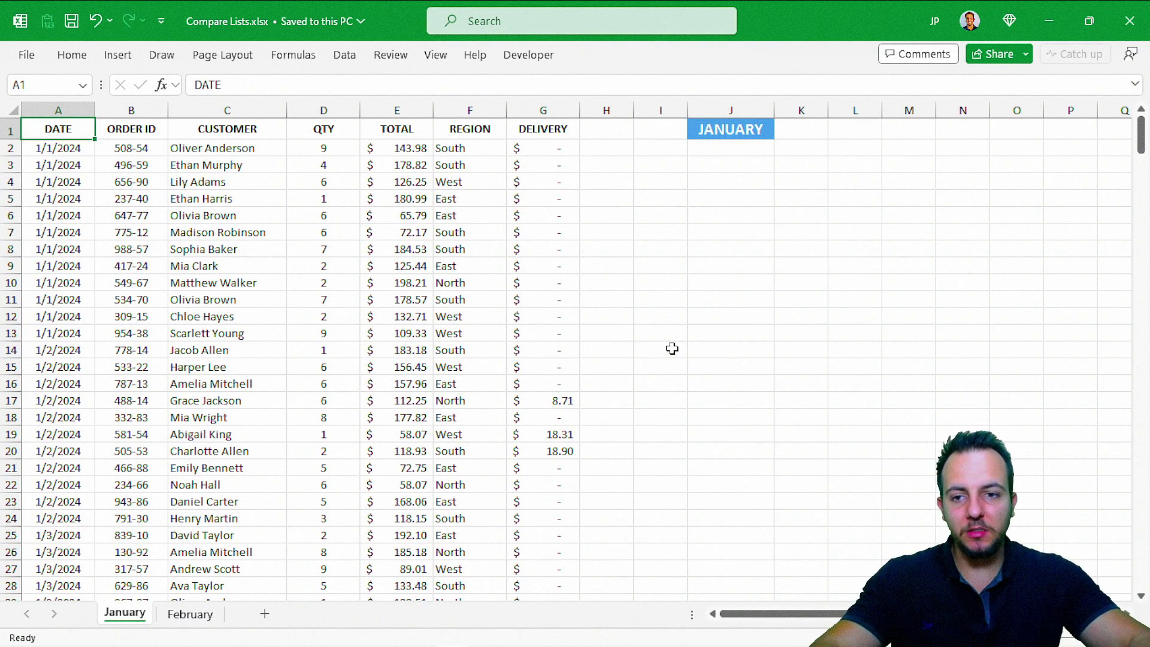
Check the January and February sheets, then review January's columns from DATE through DELIVERY
key("ctrl+Page_Down")
key("ctrl+Page_Up")
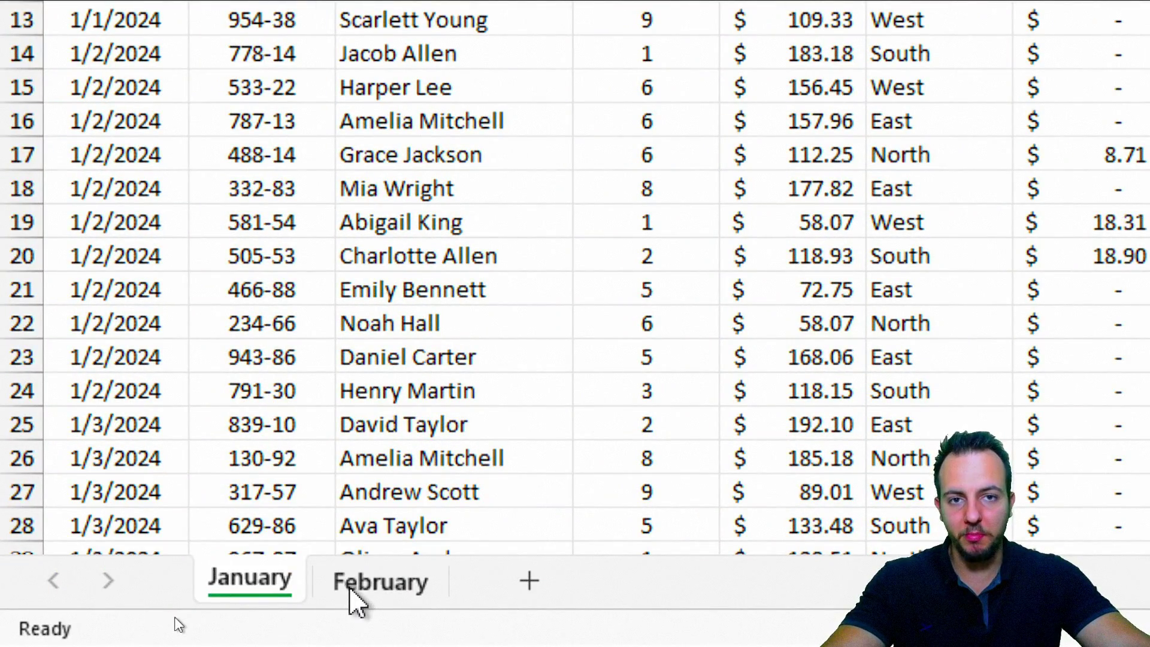
left_click(358, 596)
left_click(258, 592)
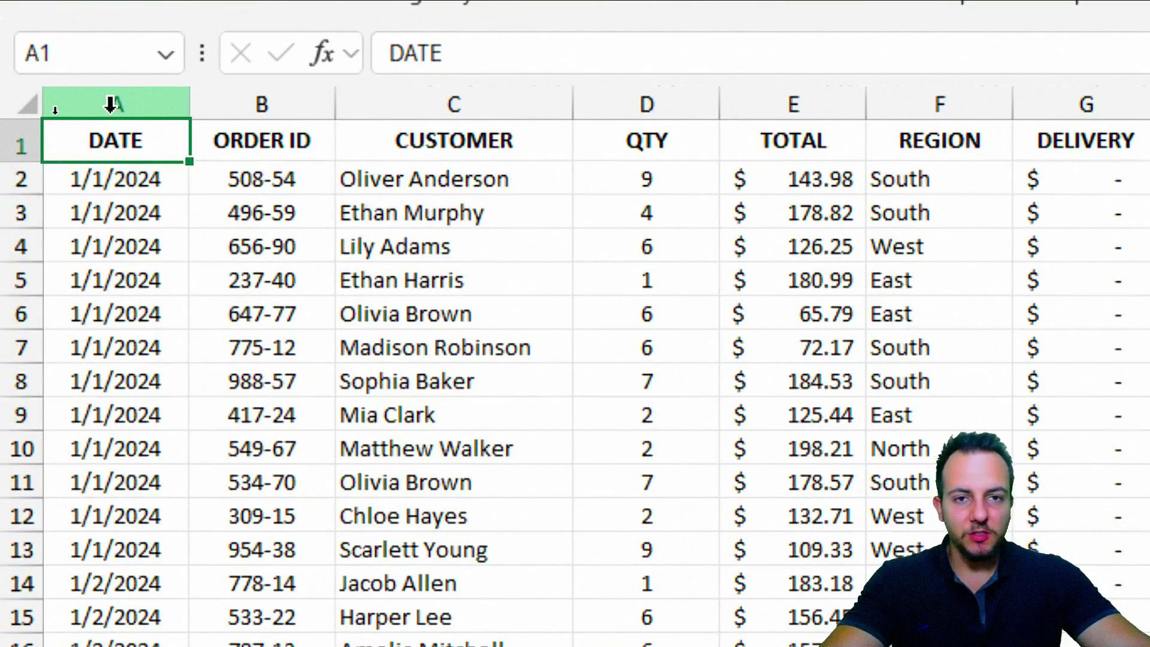
left_click(54, 111)
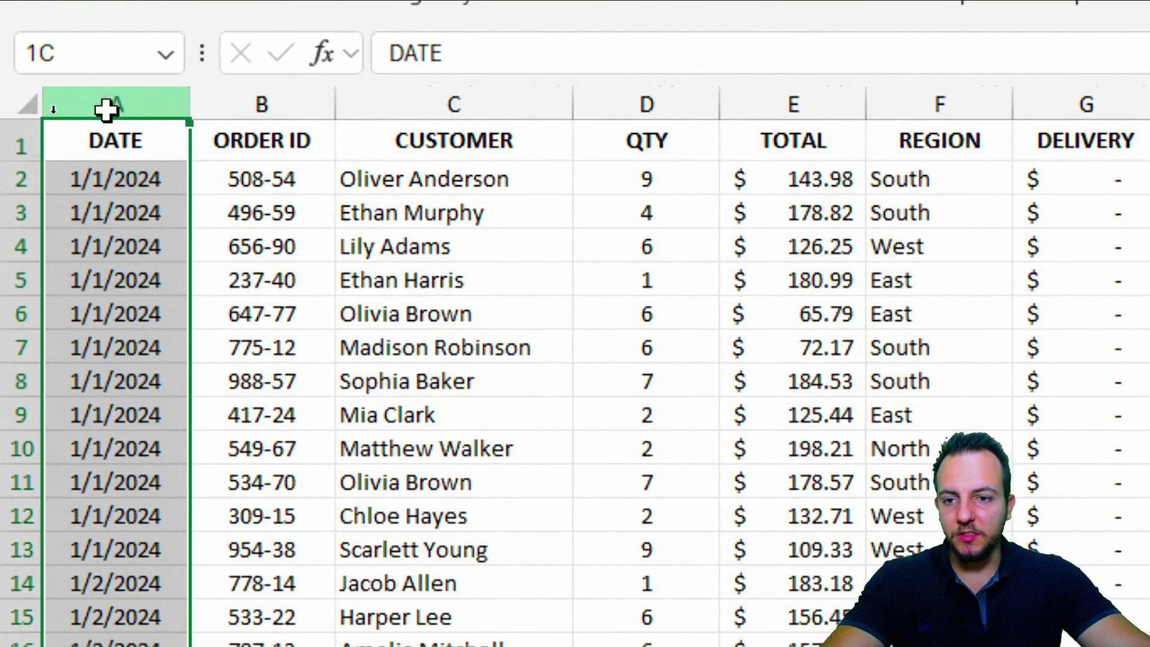
left_click(267, 103)
left_click(423, 108)
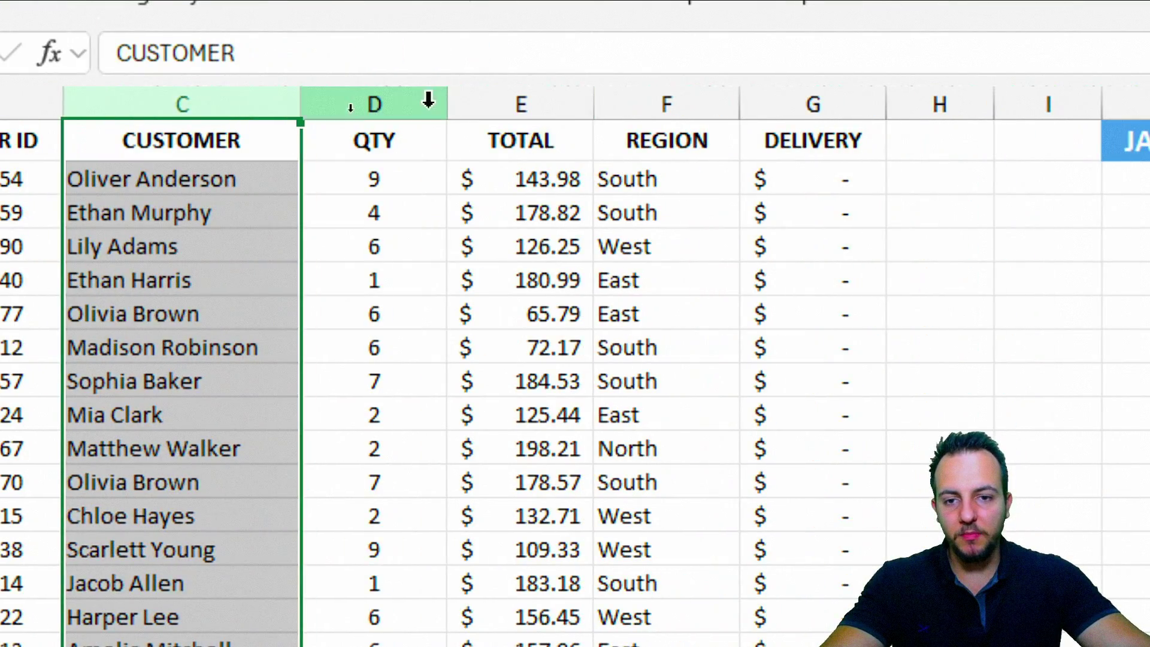
left_click(429, 100)
left_click(455, 103)
left_click(667, 103)
left_click(793, 99)
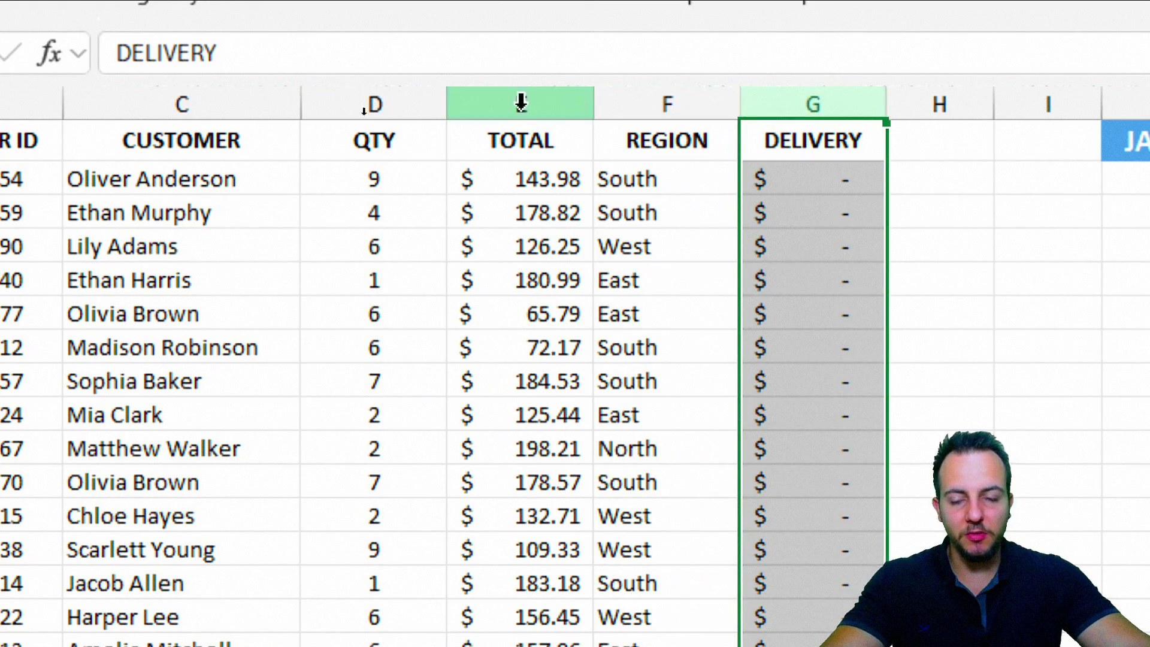
left_click(113, 142)
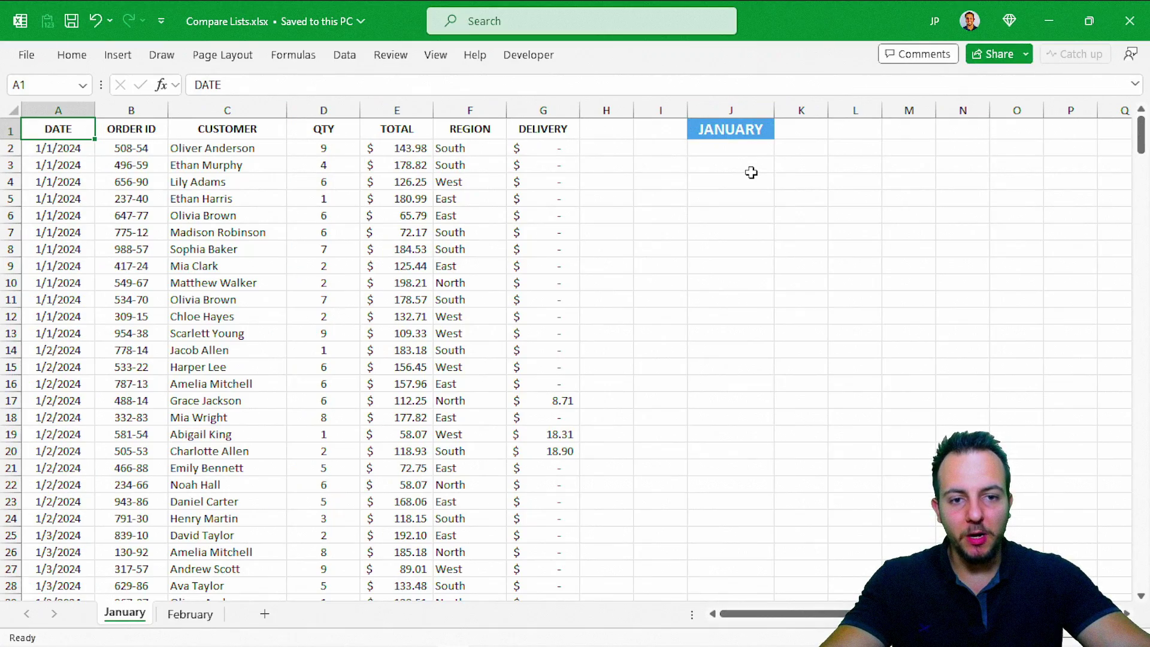
Compare the layout of the January and February order lists by alternating between the two sheets
key("ctrl+Page_Down")
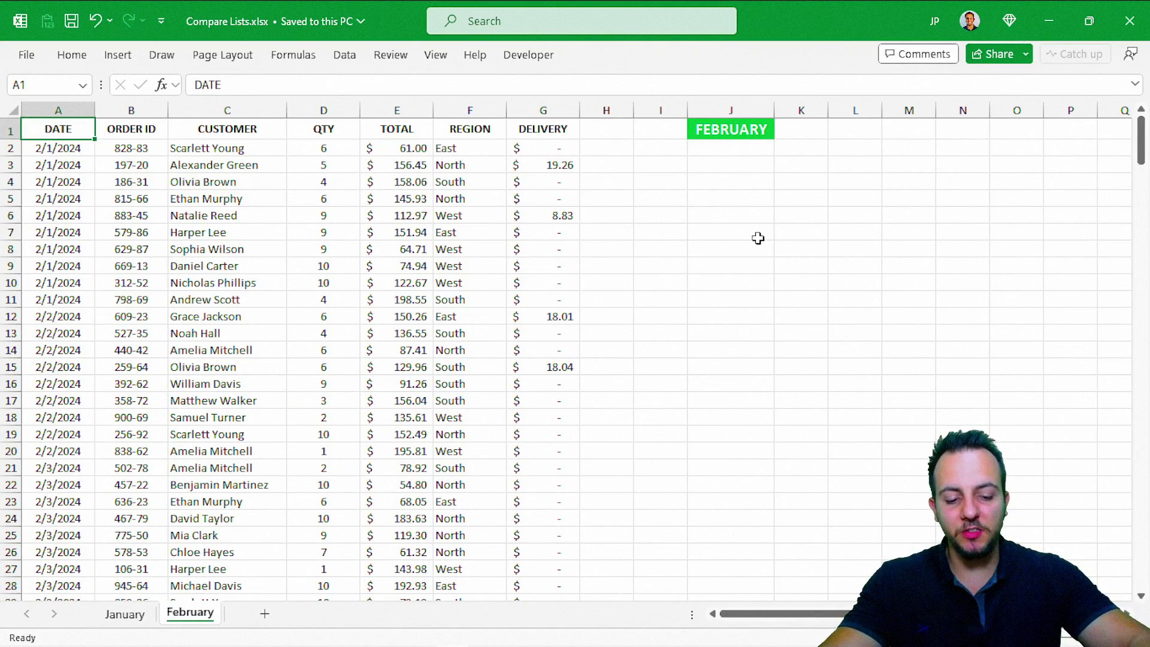
key("ctrl+Page_Up")
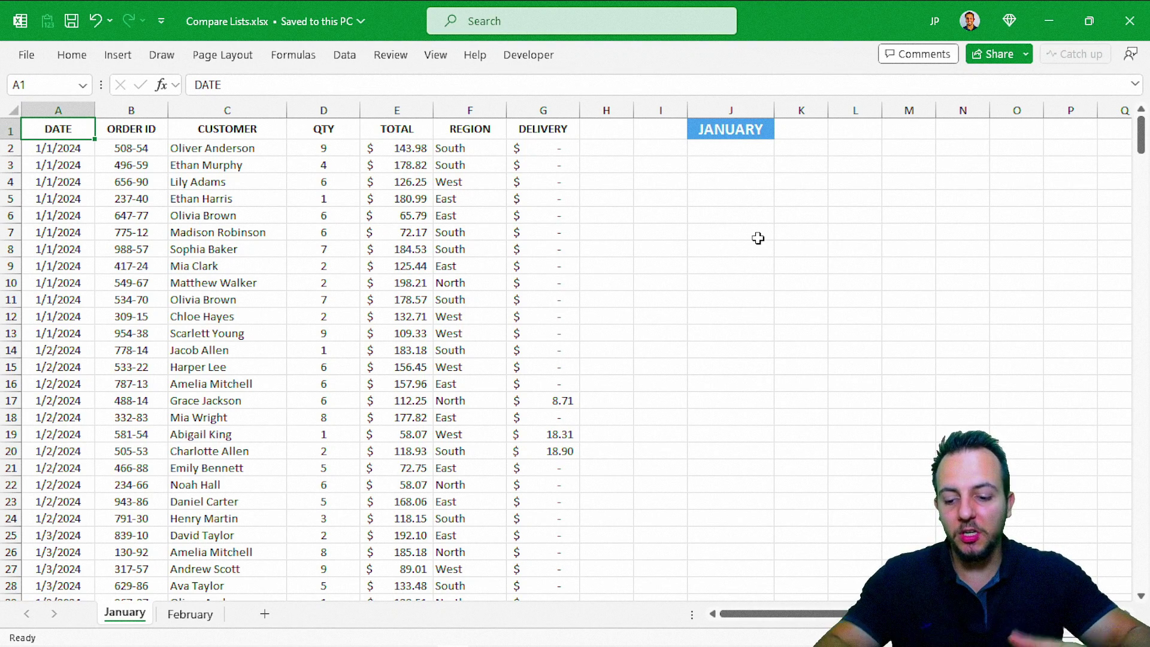
key("ctrl+Page_Down")
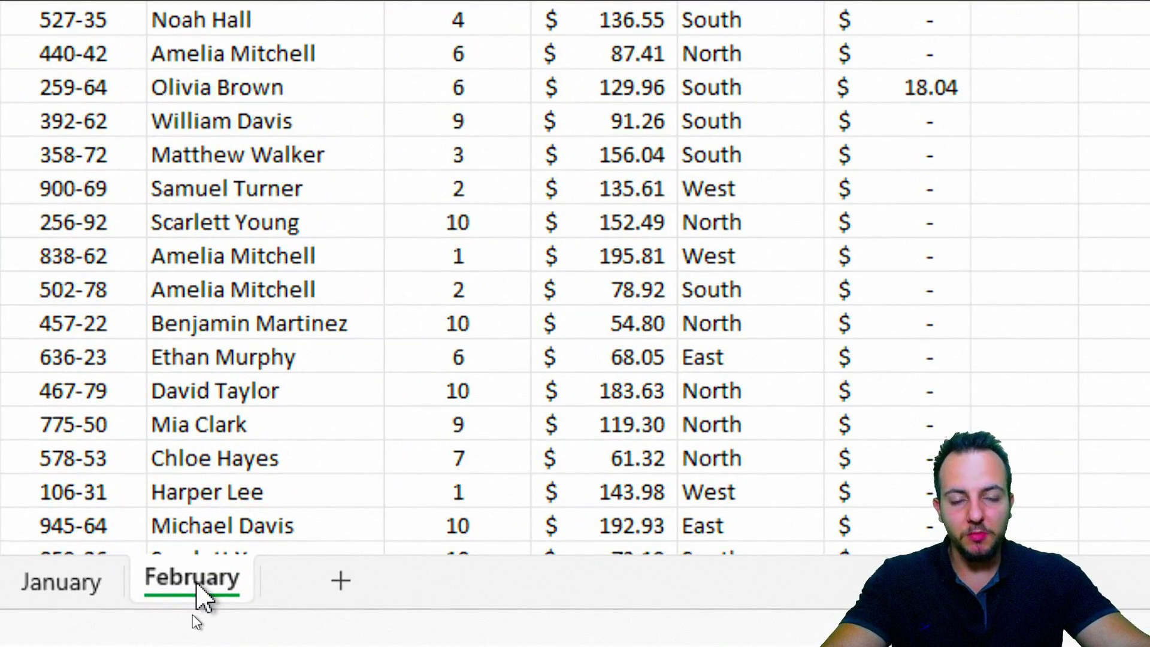
left_click(51, 595)
left_click(178, 596)
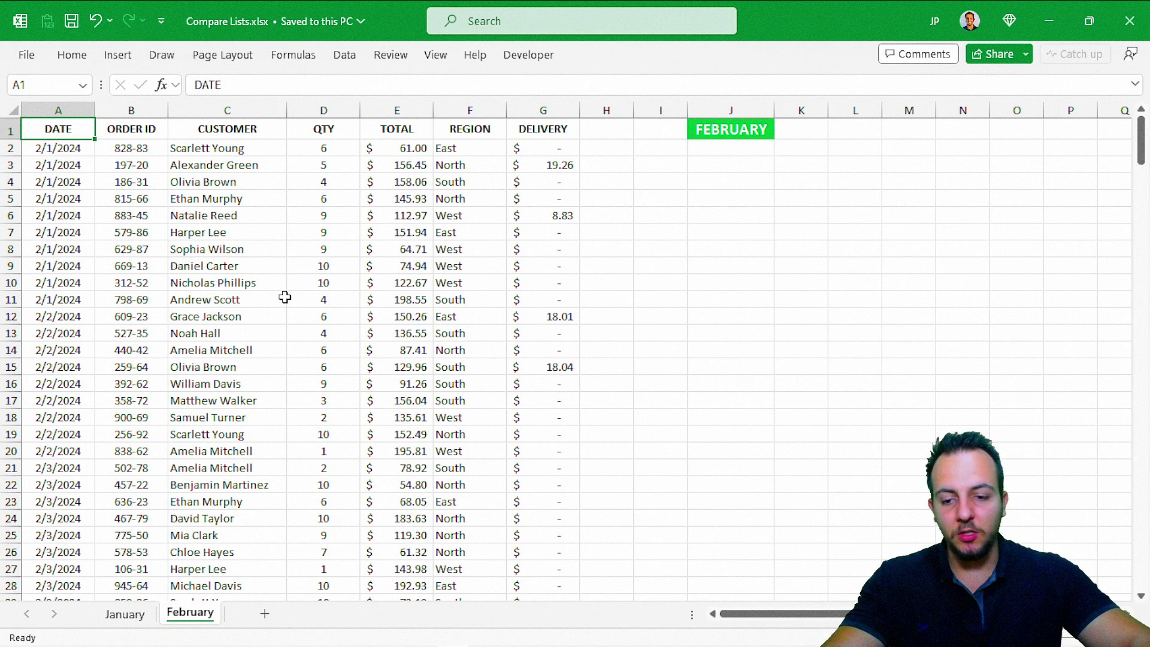
Add a new worksheet to the workbook and place it after the February sheet
key("ctrl+Page_Up")
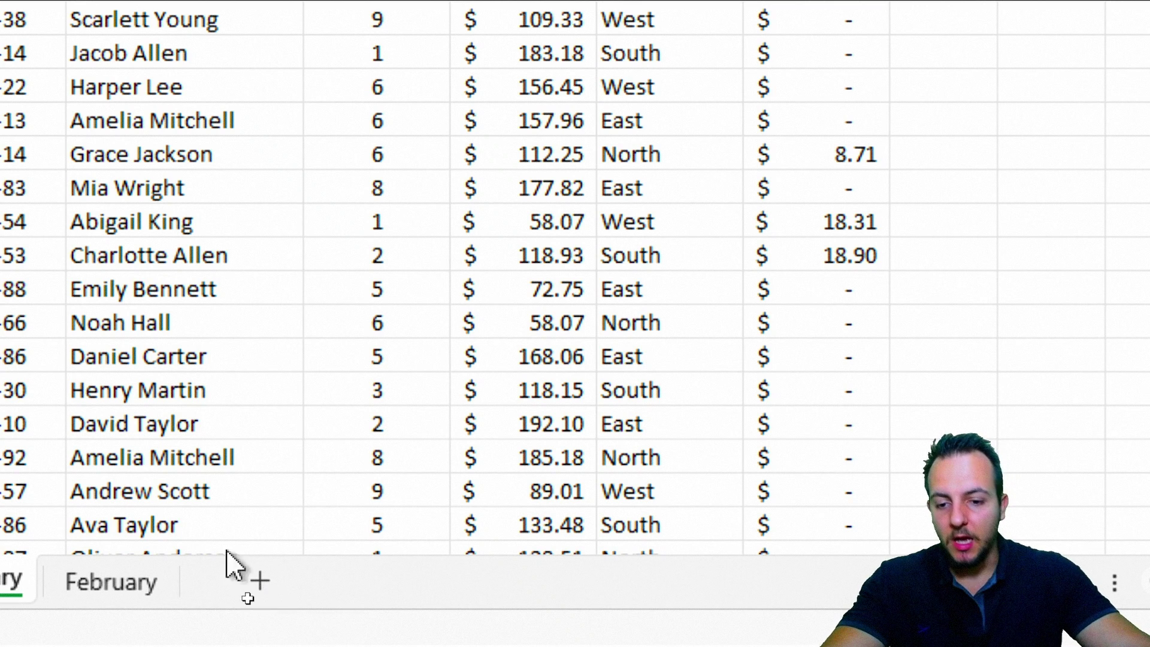
left_click(264, 581)
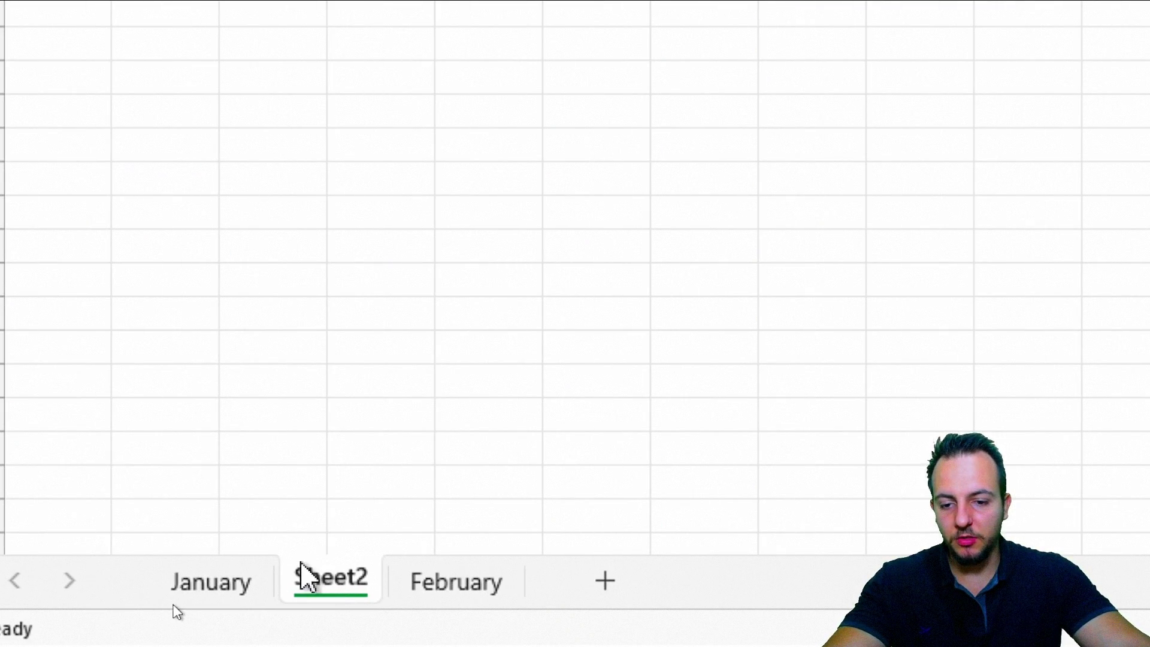
left_click_drag(334, 585, 586, 574)
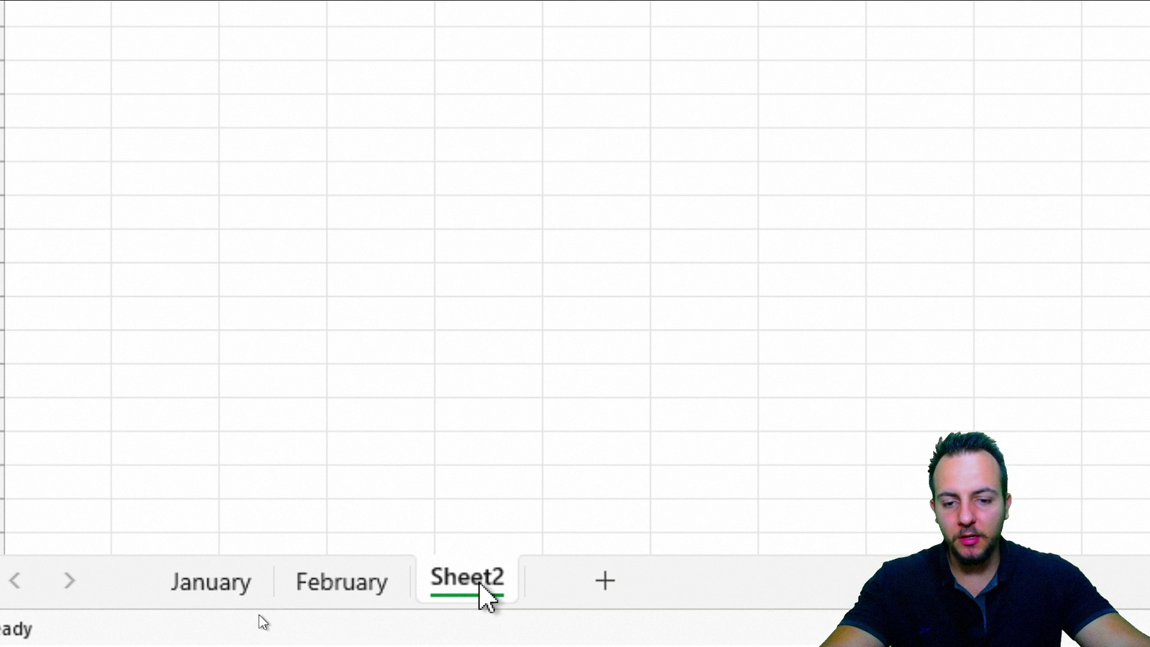
Rename the new worksheet as ANALYSIS
right_click(485, 596)
left_click(693, 167)
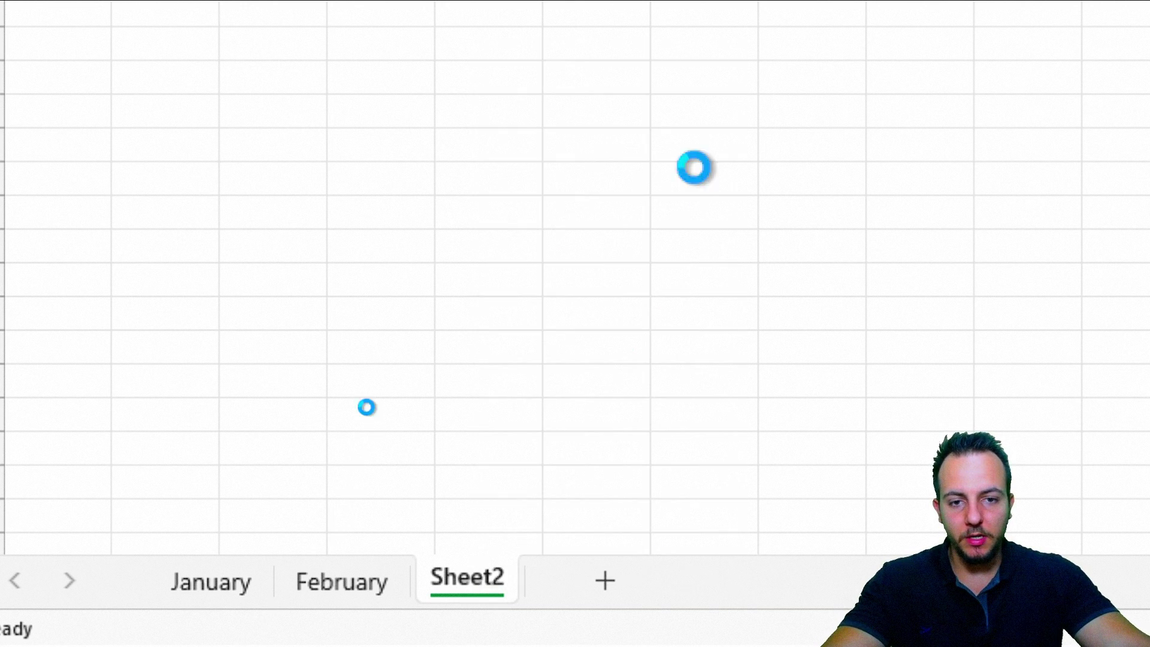
type("COMPA")
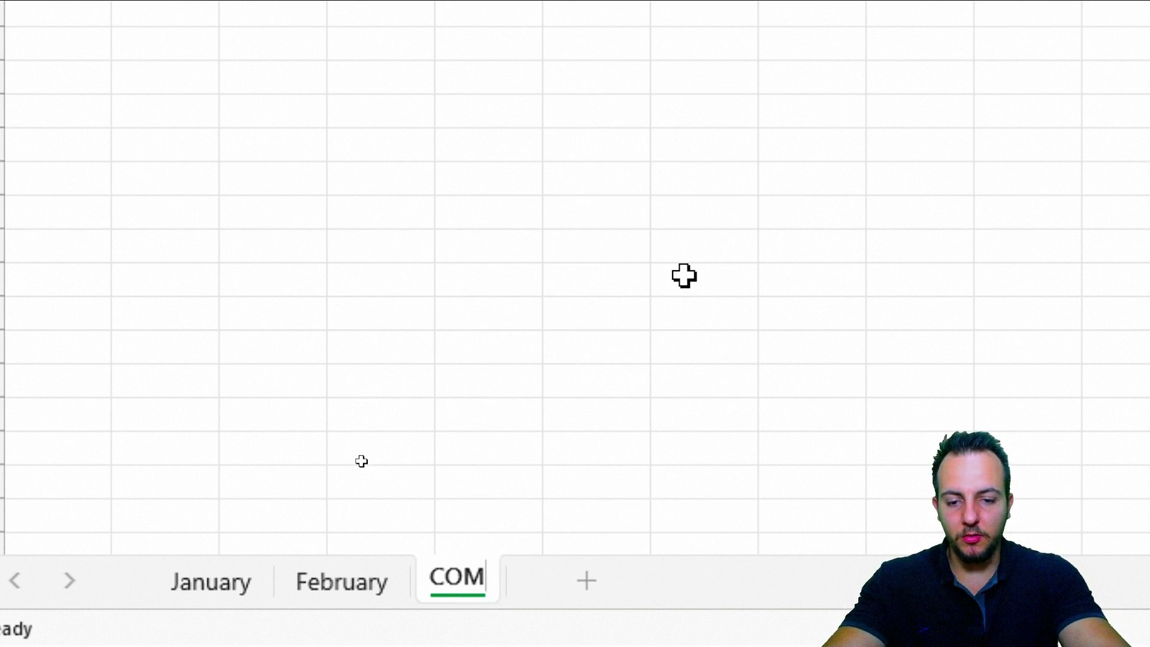
key("BackSpace")
key("BackSpace")
key("BackSpace")
key("BackSpace")
key("BackSpace")
type("ANA")
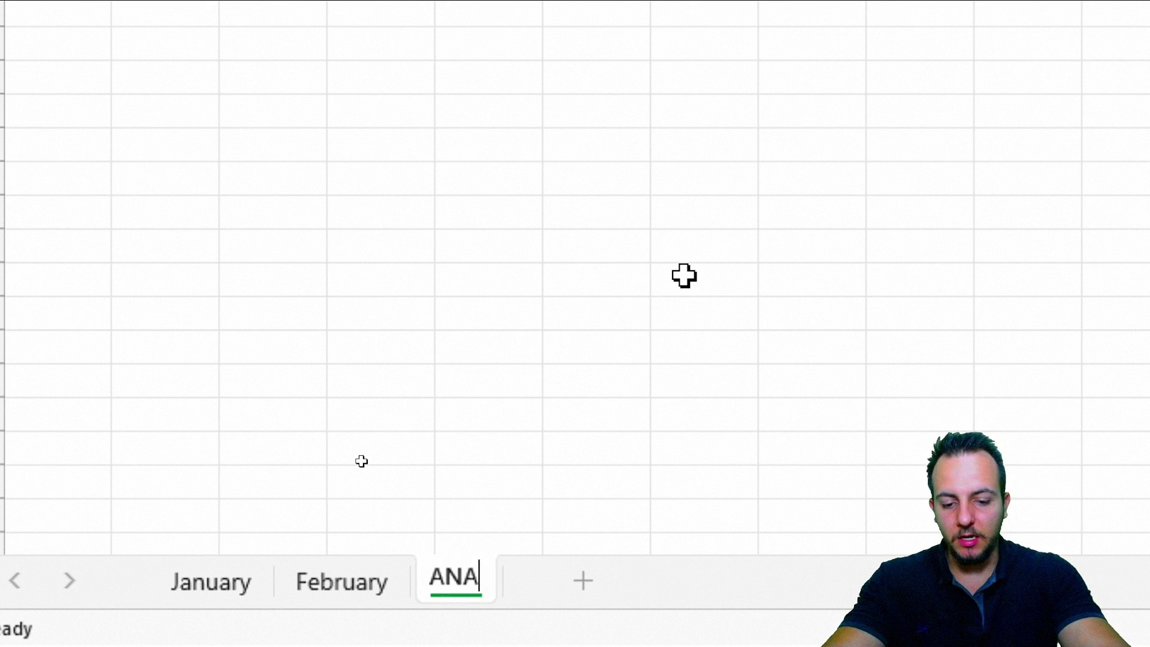
type("LYSIS")
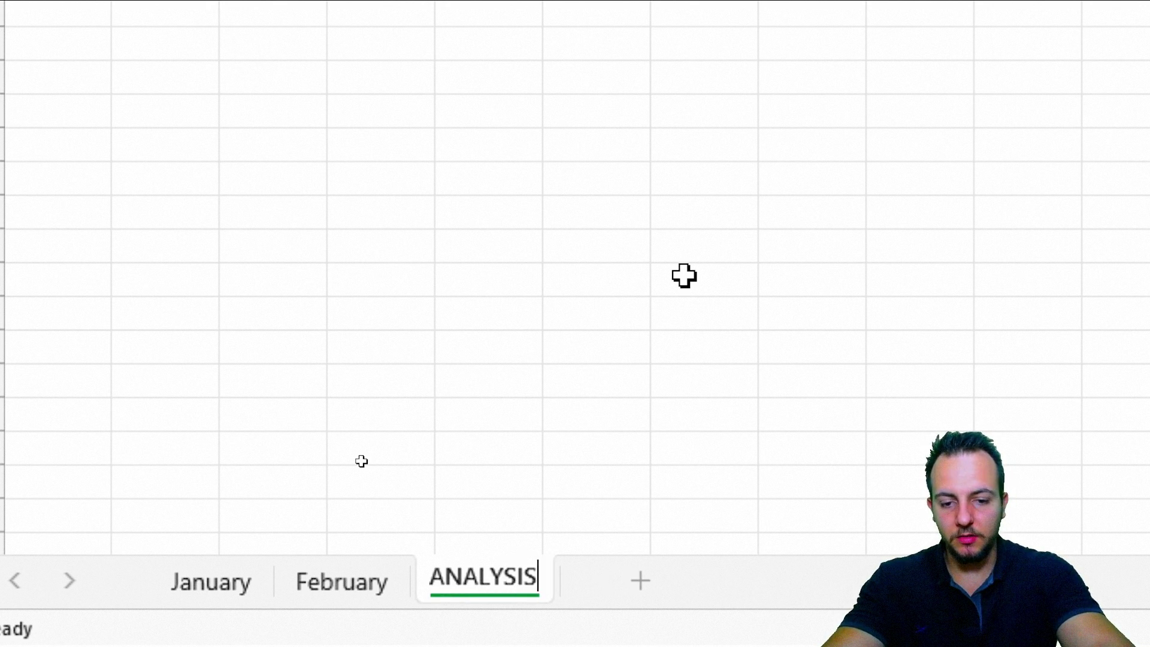
key("Return")
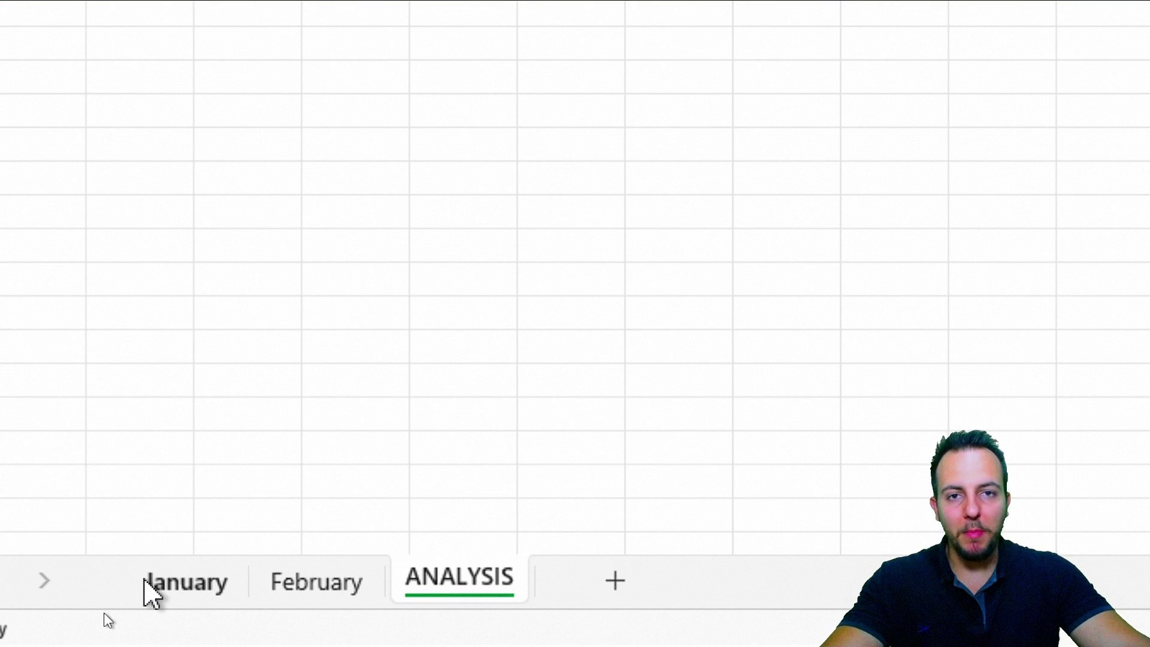
Copy the entire CUSTOMER column from the January sheet into column A of the ANALYSIS sheet
left_click(194, 592)
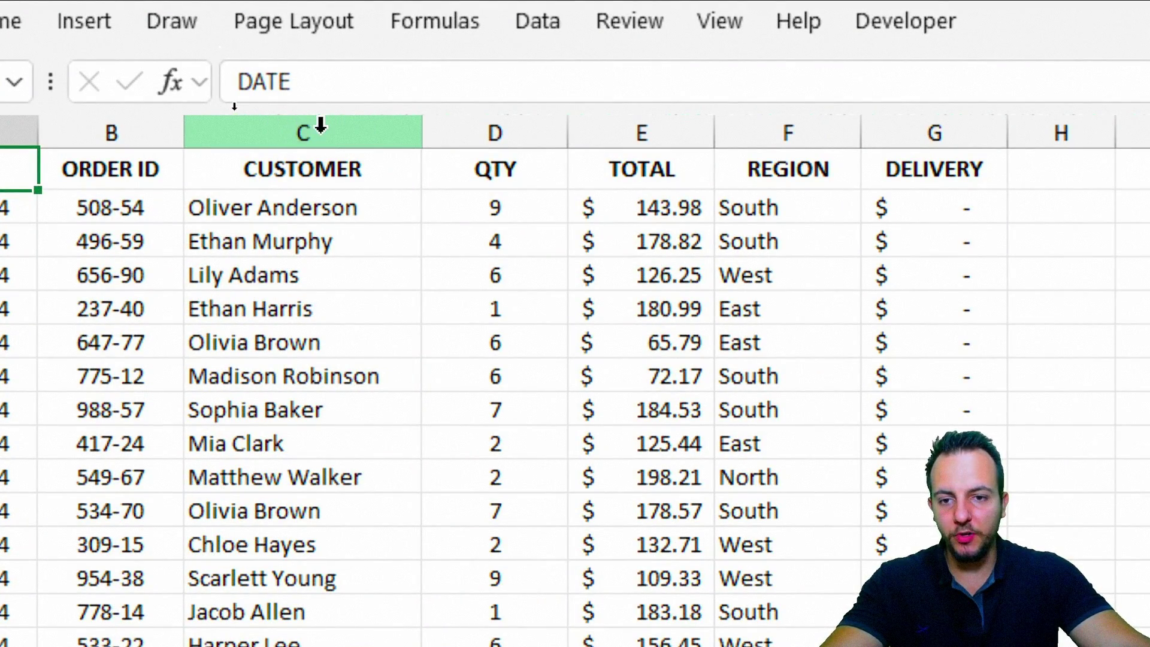
left_click(298, 128)
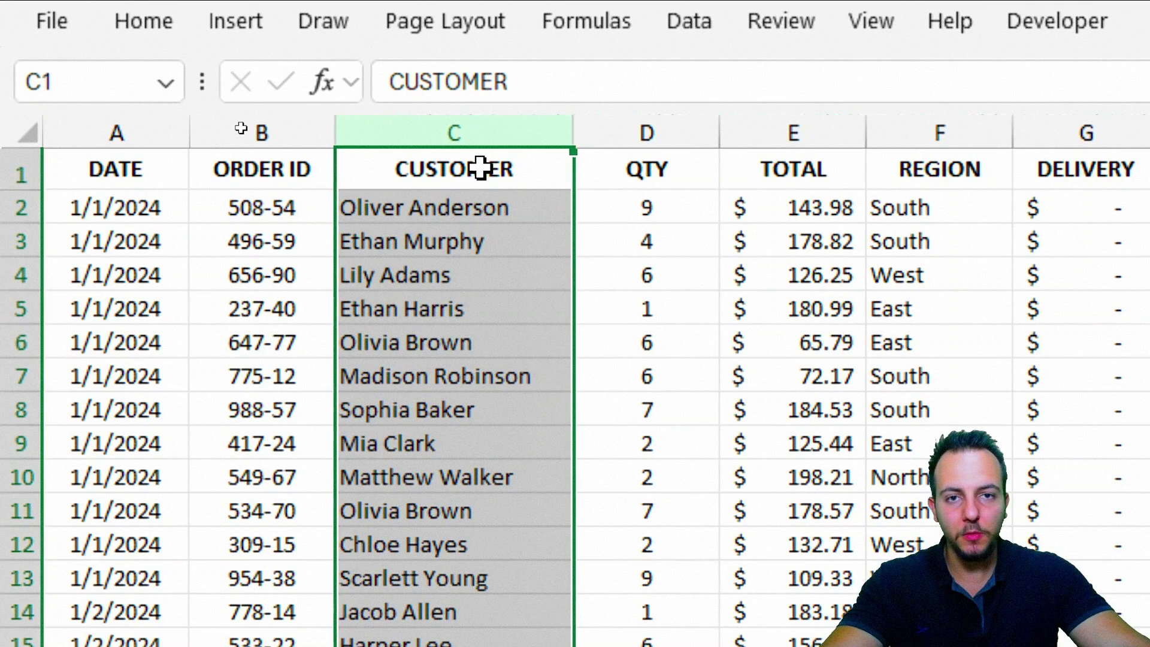
key("ctrl+c")
key("ctrl+c")
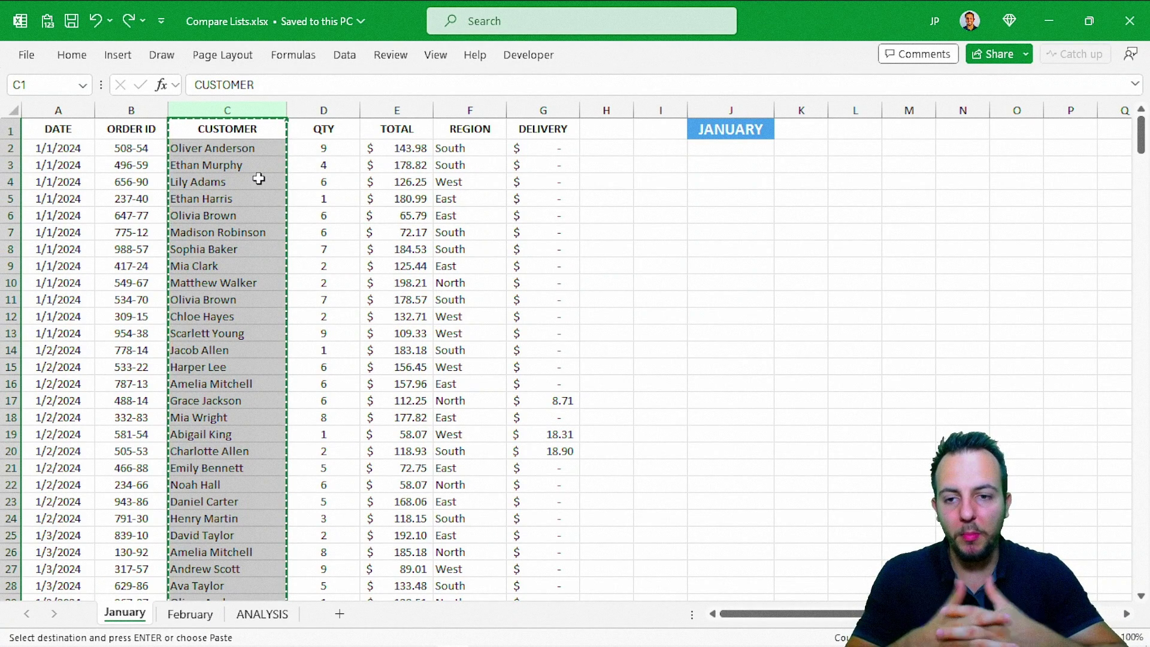
left_click(261, 614)
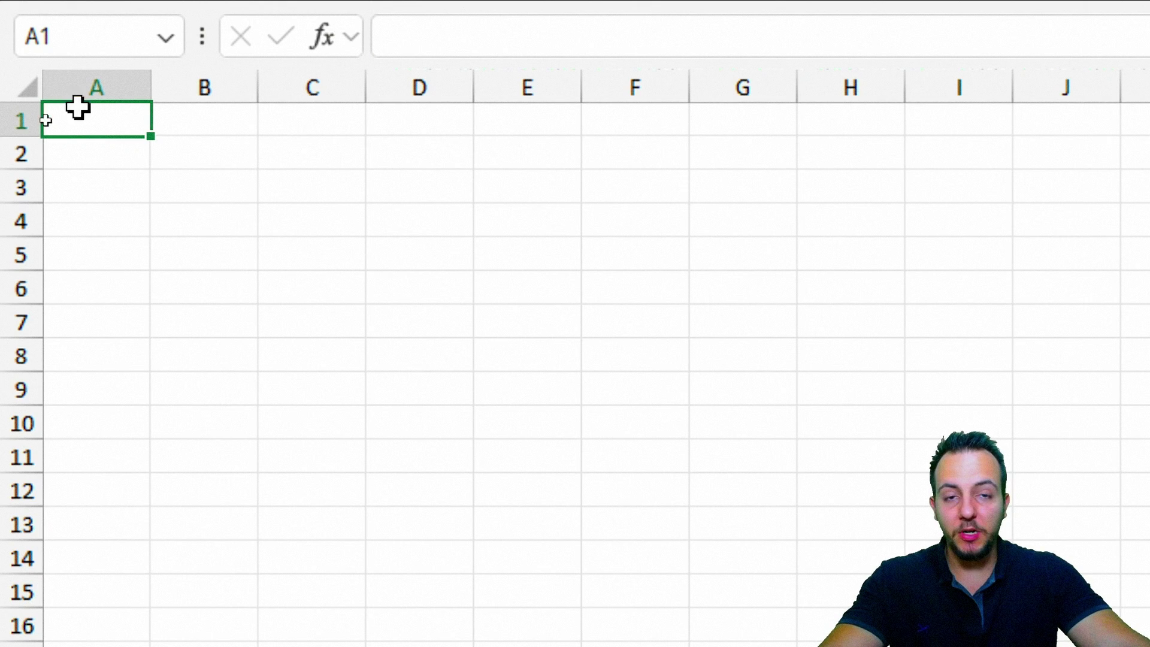
key("ctrl+v")
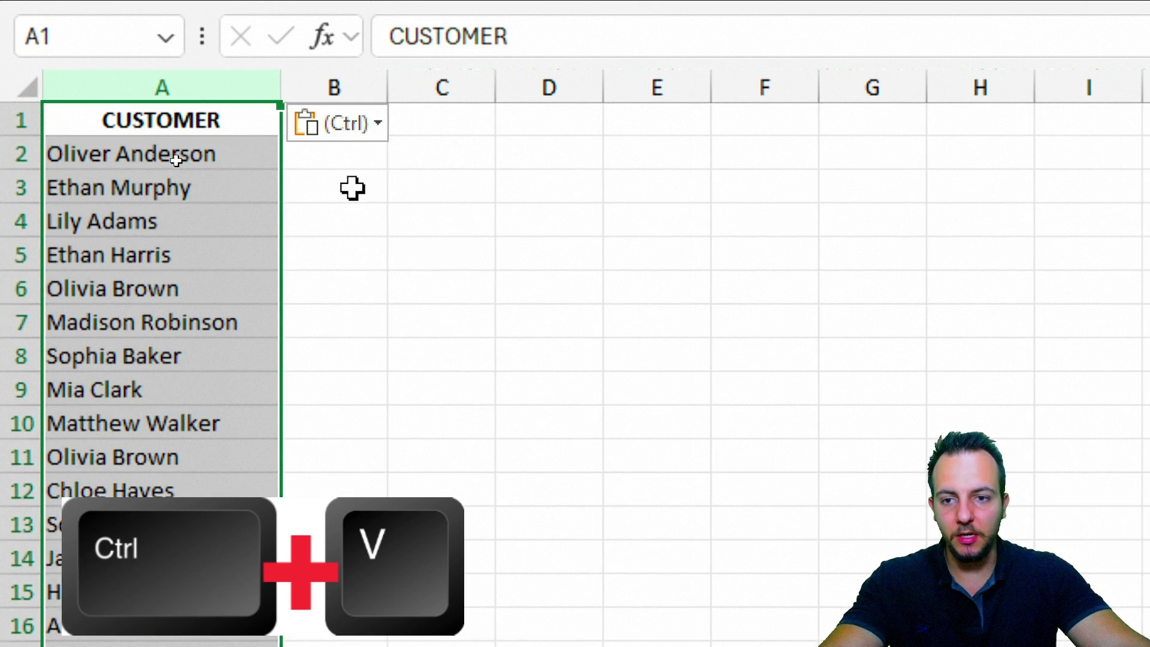
key("ctrl")
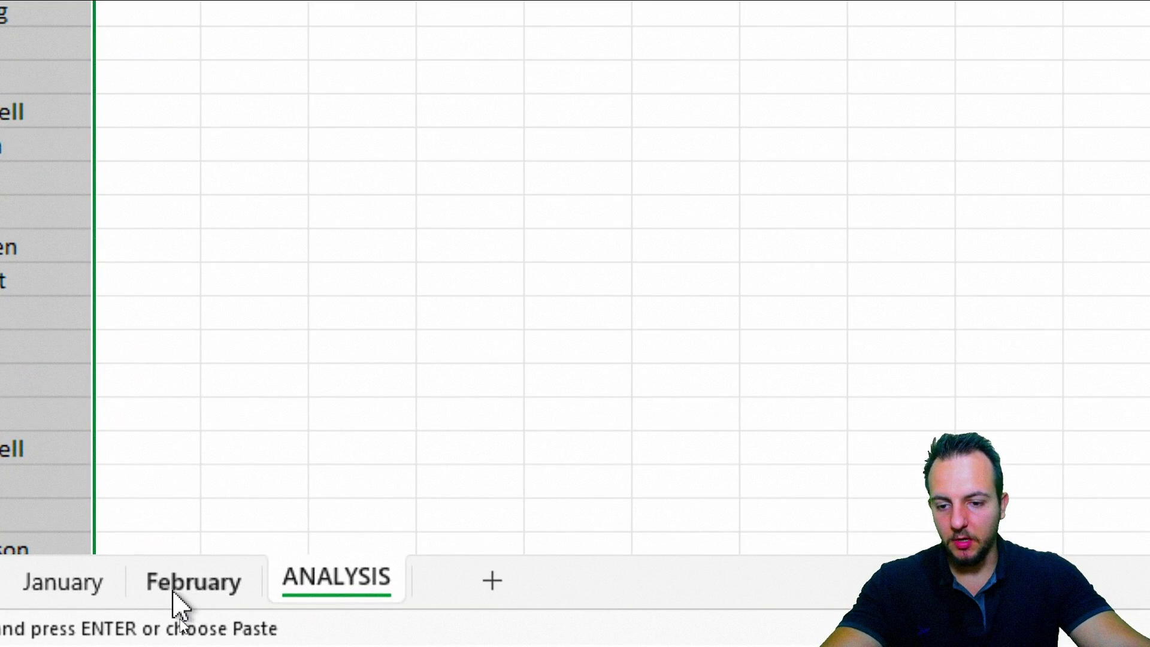
Copy the entire CUSTOMER column from the February sheet into column F of the ANALYSIS sheet
left_click(189, 624)
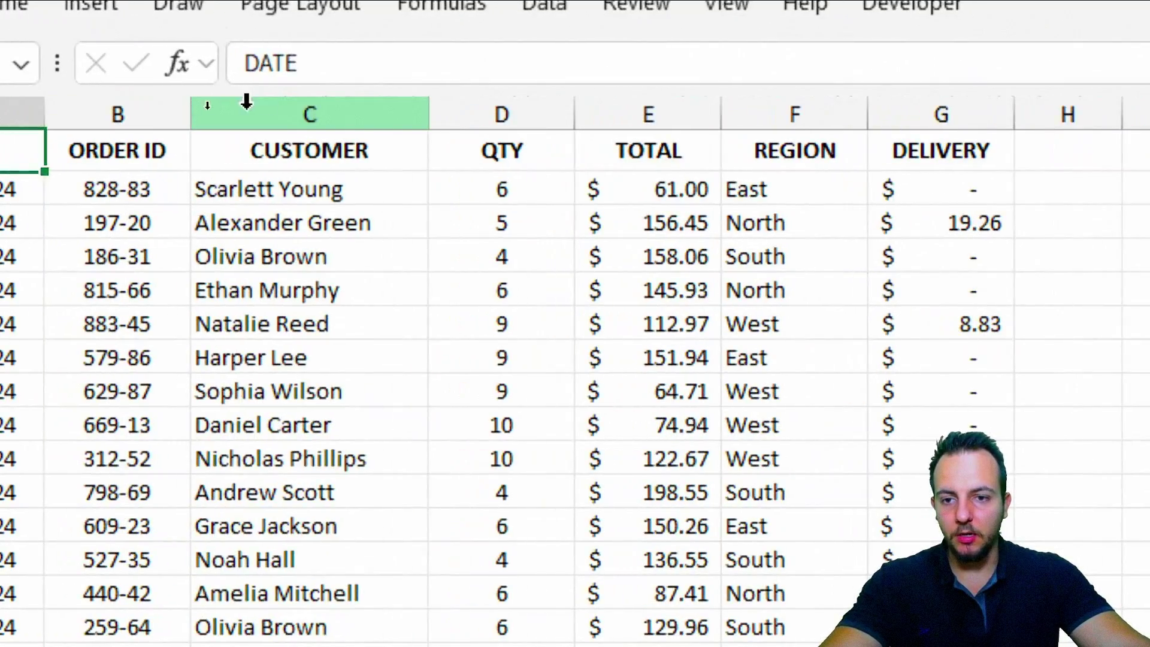
left_click(217, 3)
key("ctrl+c")
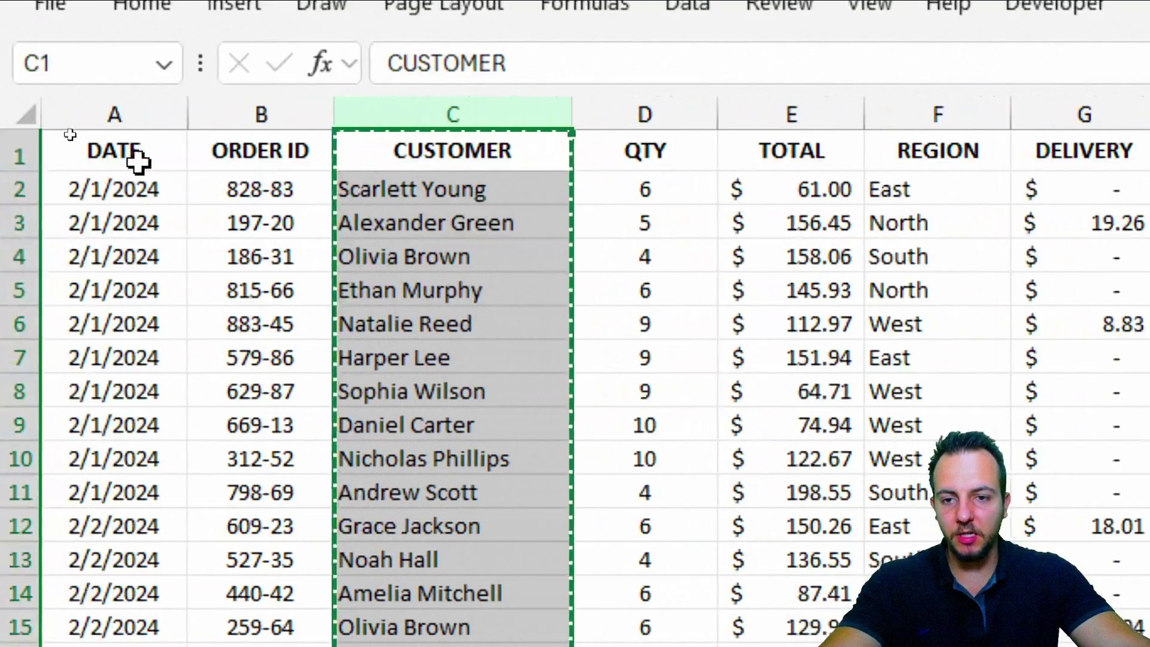
left_click(0, 161)
left_click(264, 617)
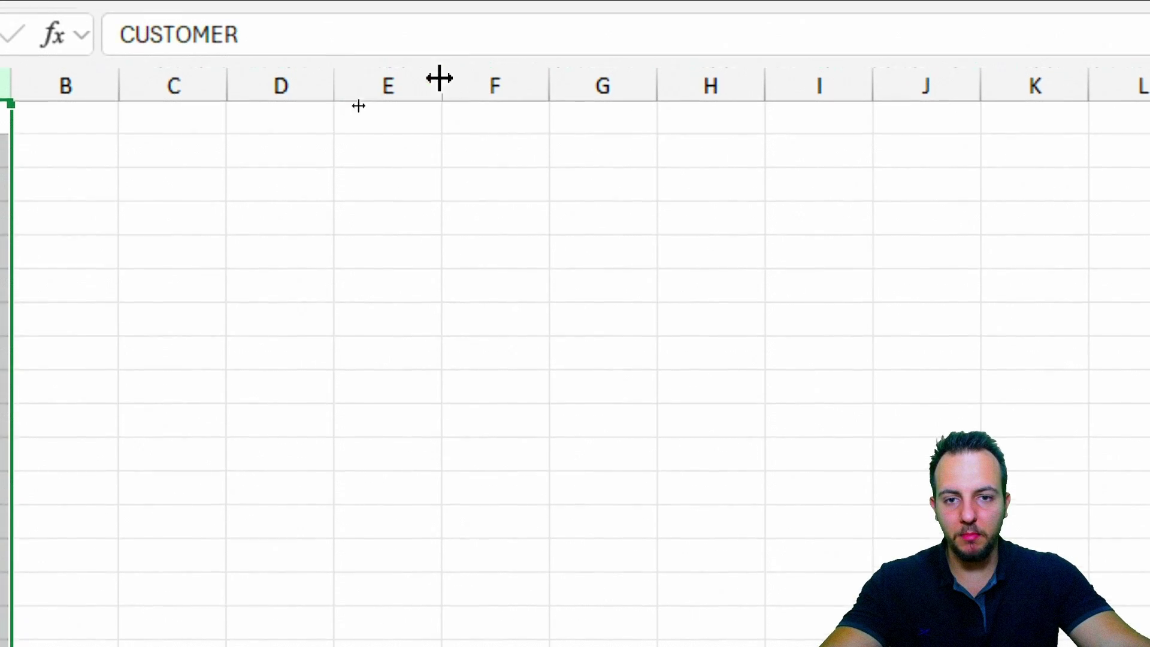
left_click(500, 77)
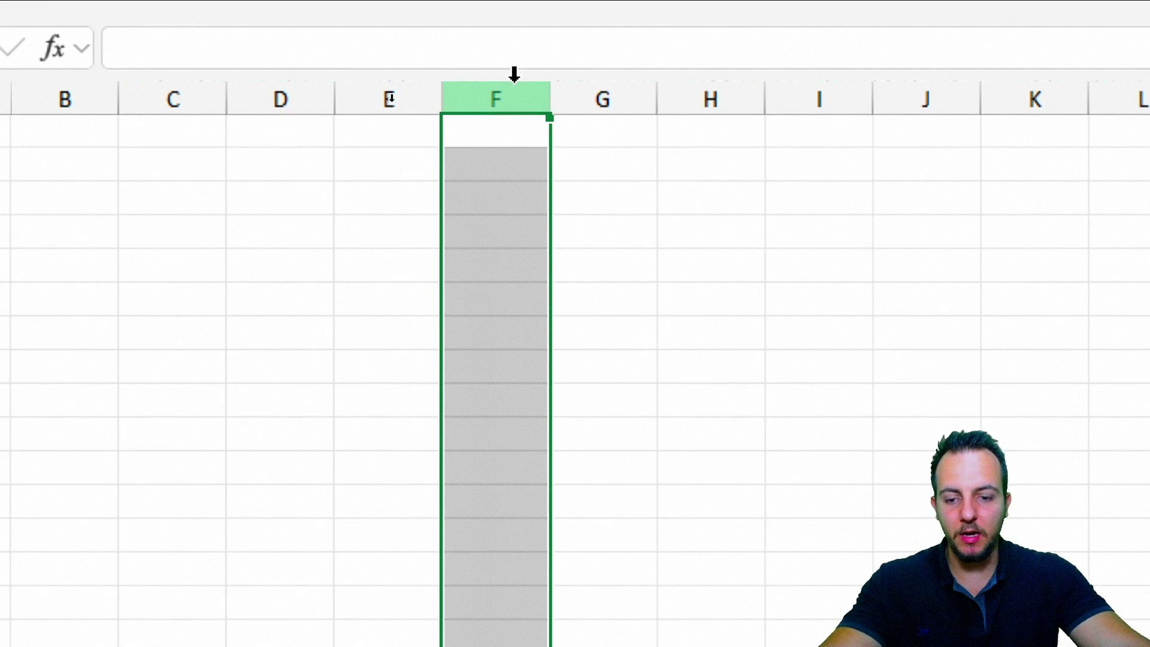
key("ctrl+v")
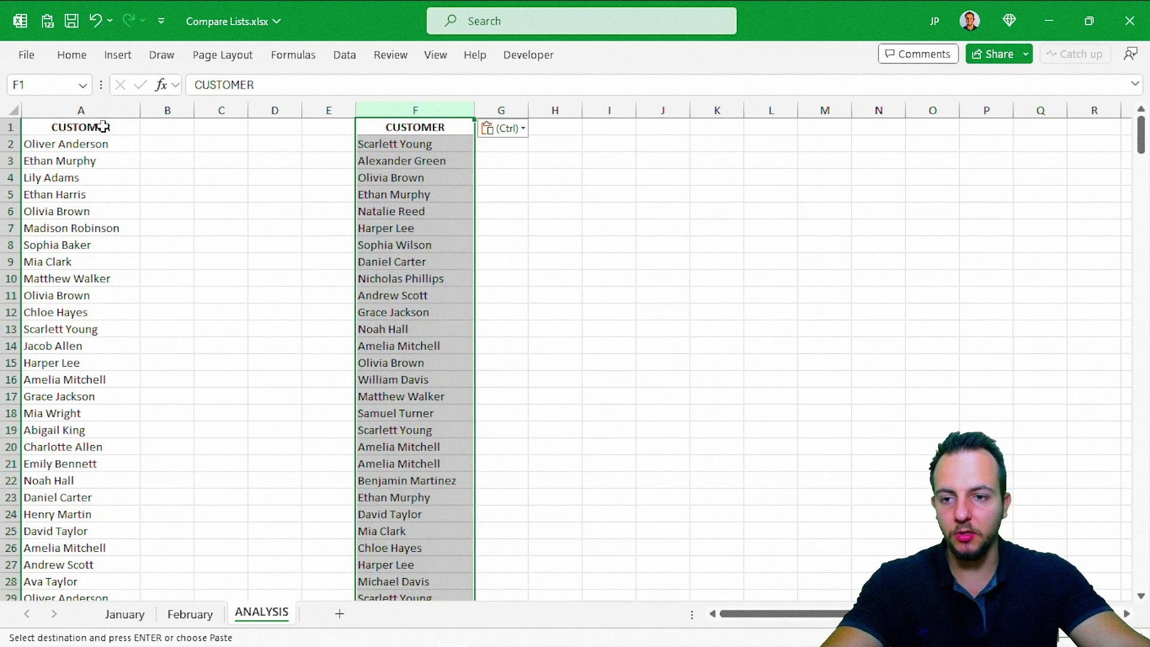
Review both customer lists on the ANALYSIS sheet from the header row down to their last entries
left_click(103, 126)
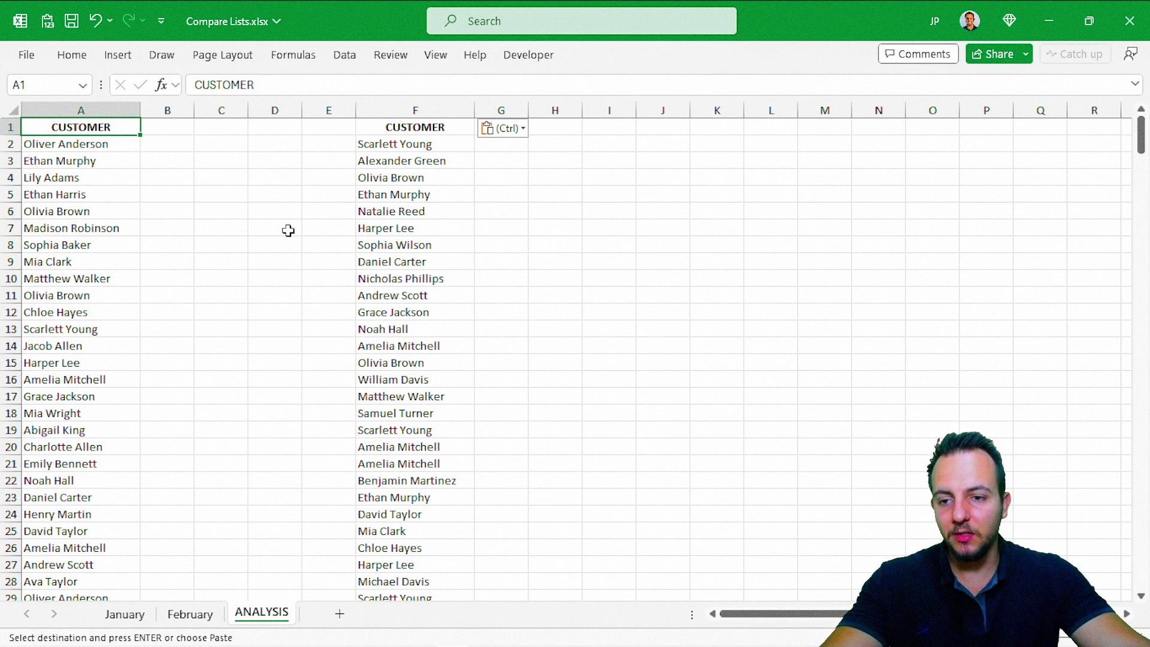
scroll(244, 301, "down", 3)
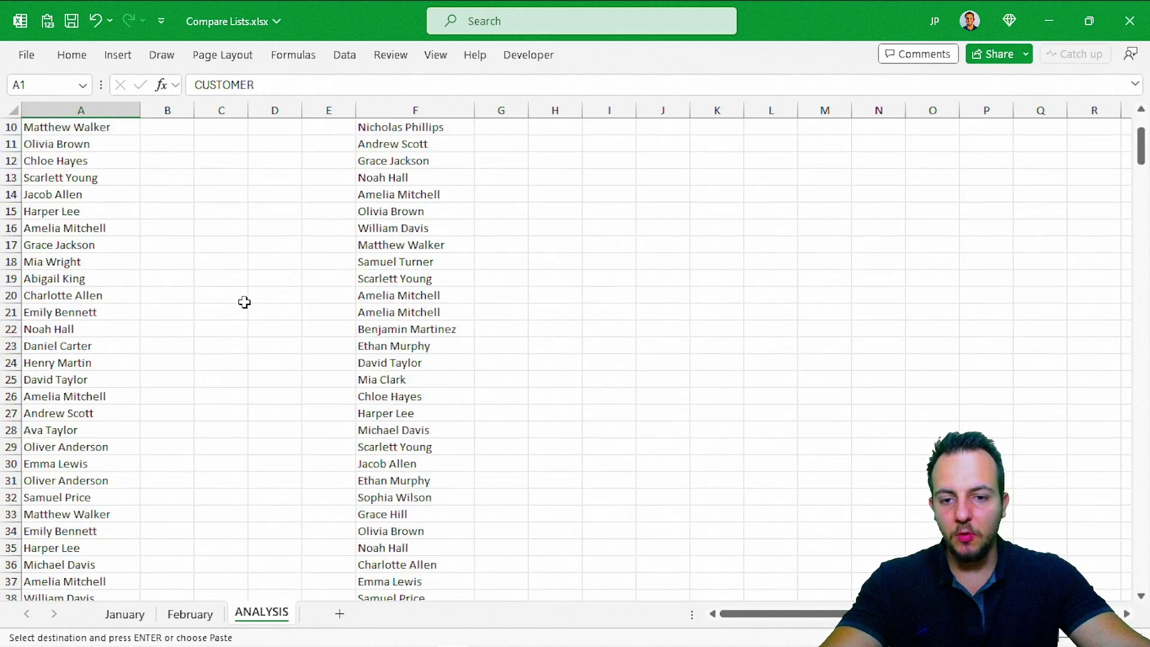
scroll(244, 302, "down", 13)
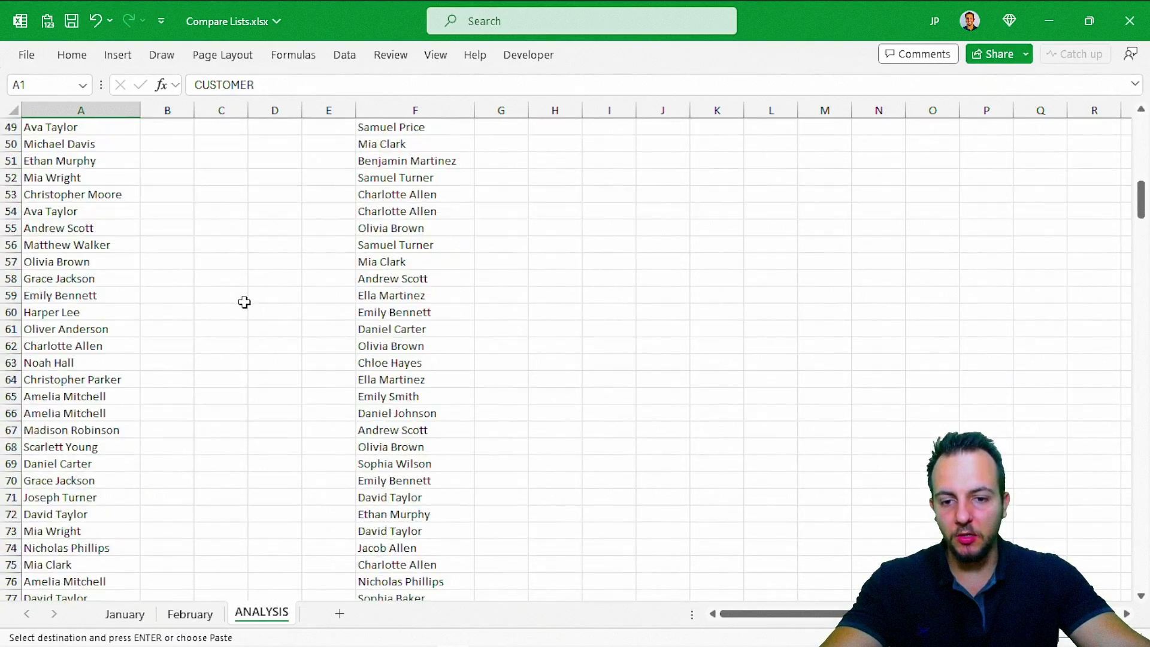
scroll(245, 301, "down", 20)
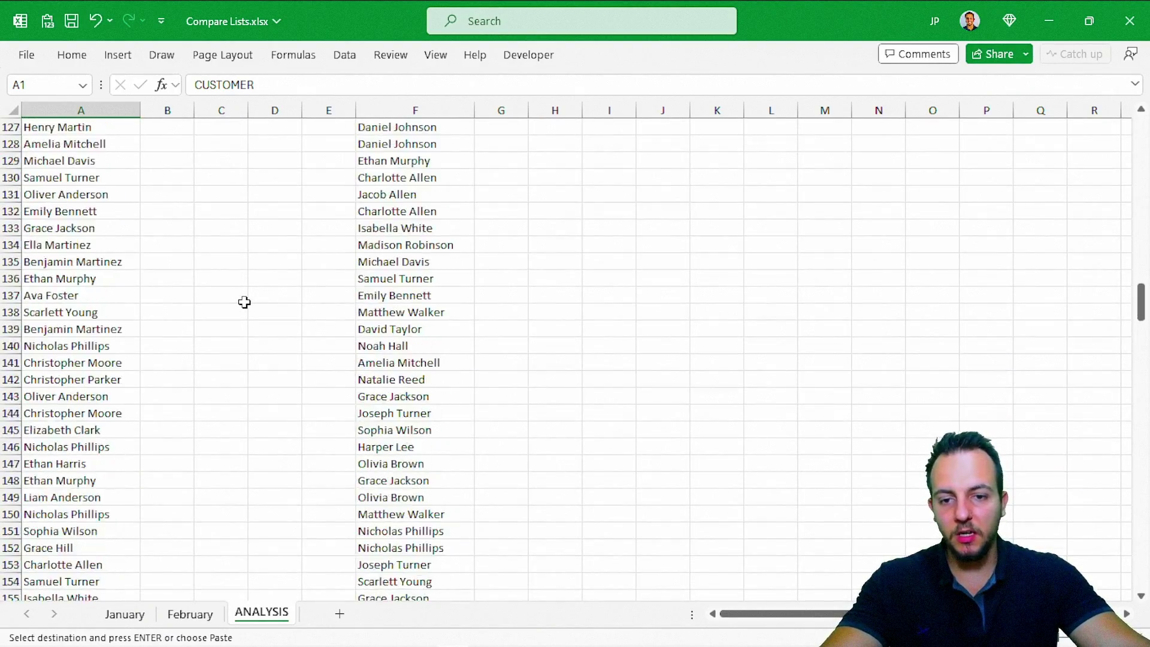
scroll(244, 302, "down", 20)
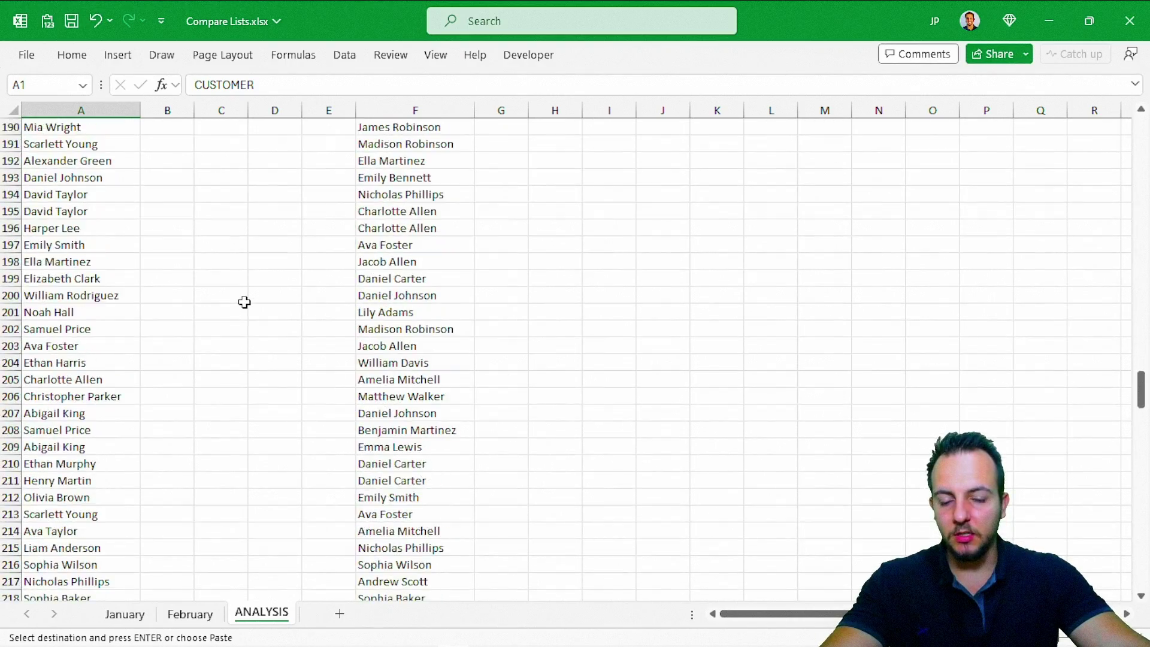
scroll(244, 302, "down", 20)
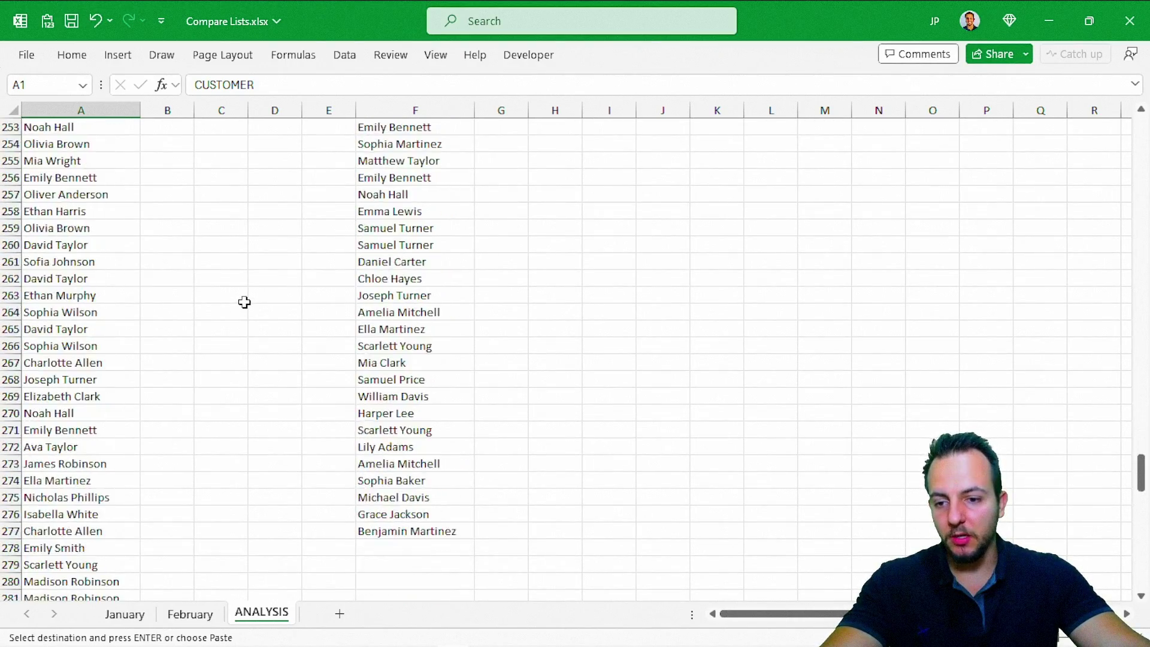
scroll(244, 302, "down", 6)
scroll(244, 302, "up", 20)
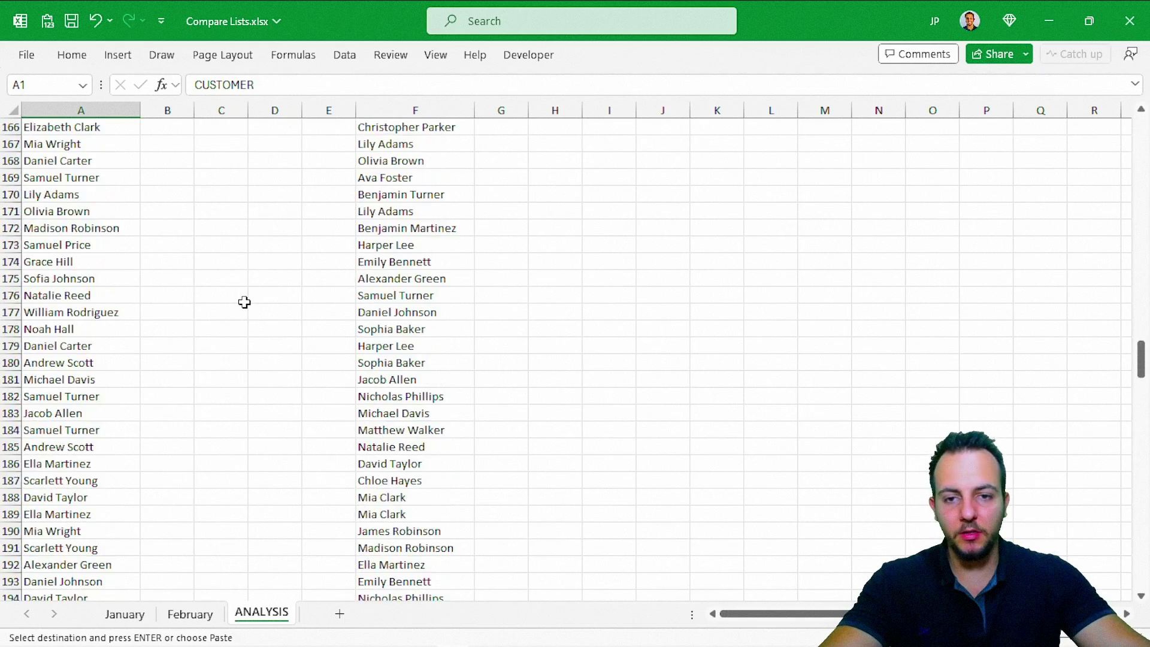
scroll(244, 301, "up", 20)
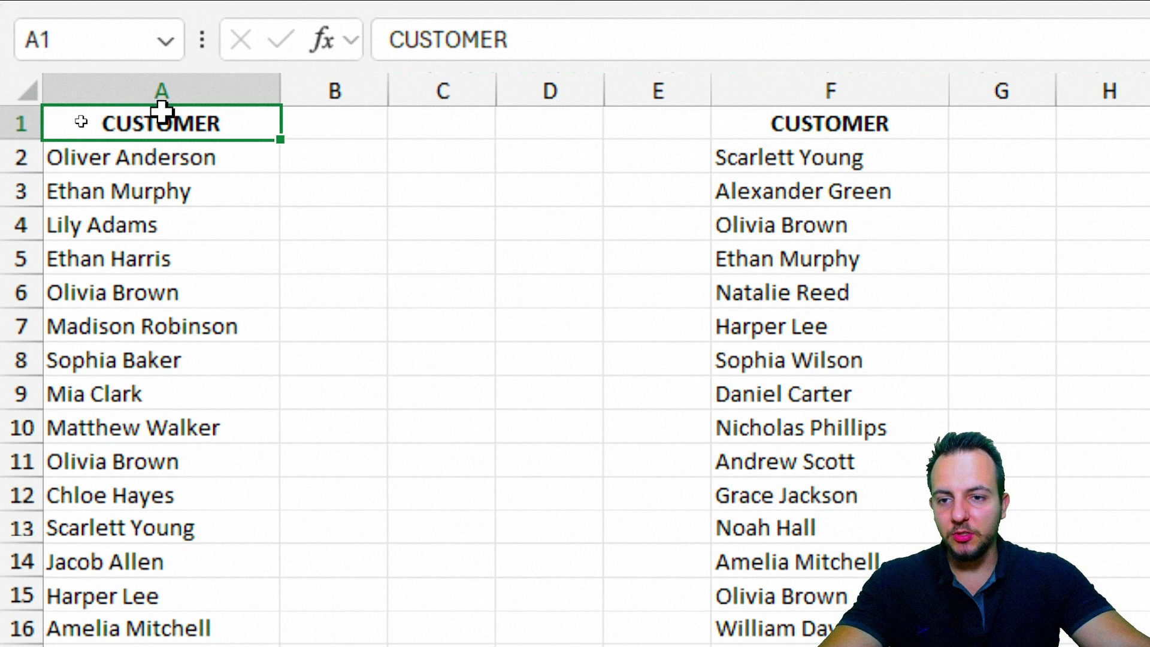
Rename the header in A1 as JAN and the header in F1 as FEB
left_click(818, 117)
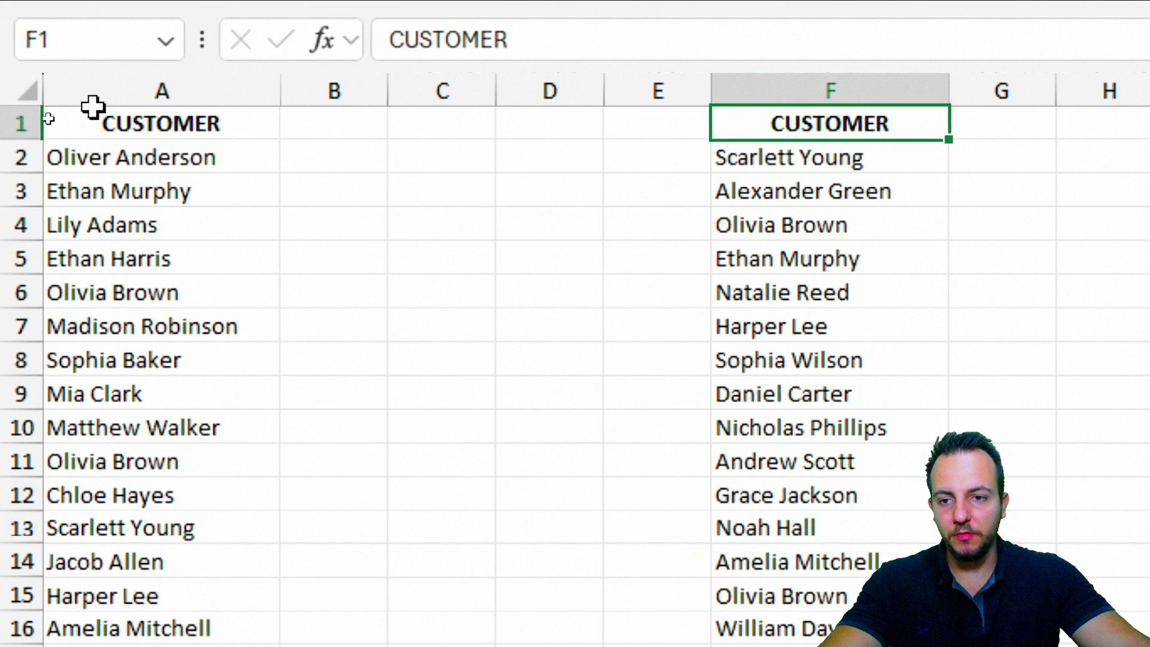
left_click(92, 107)
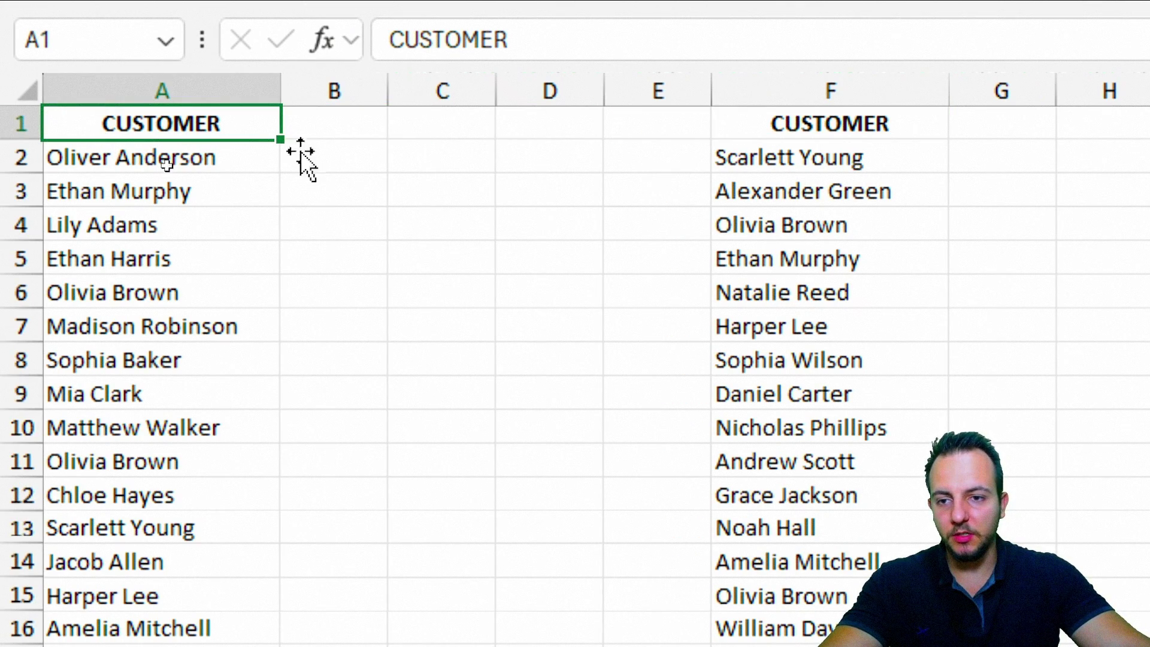
type("JAN")
left_click(426, 282)
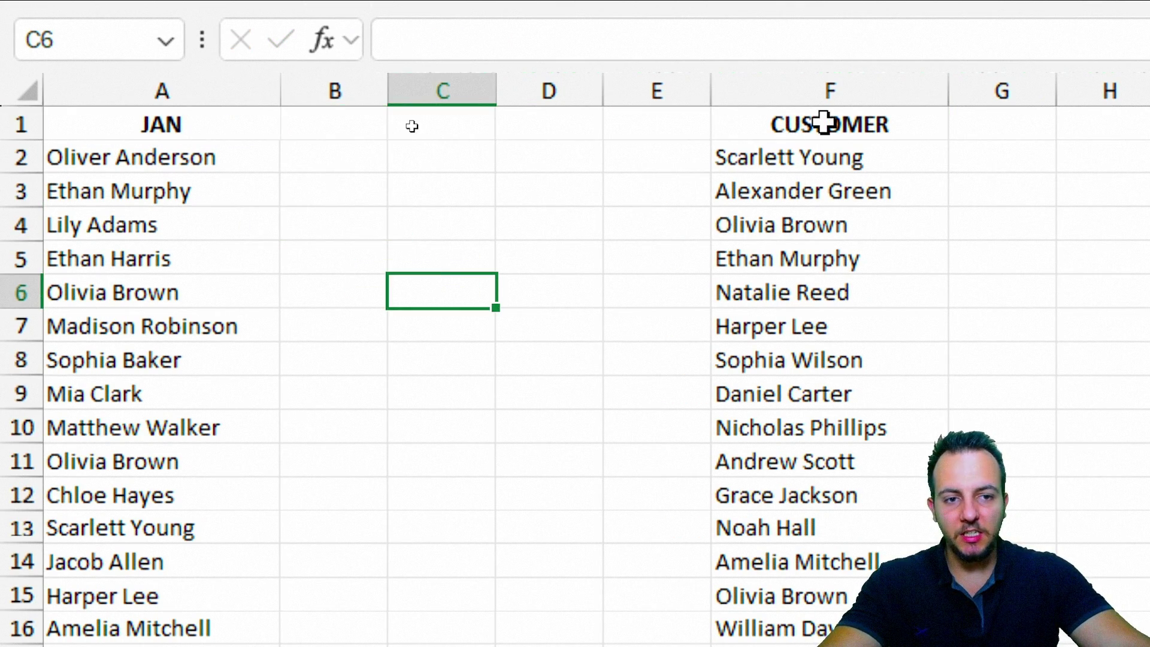
left_click(821, 120)
type("FEB")
key("Return")
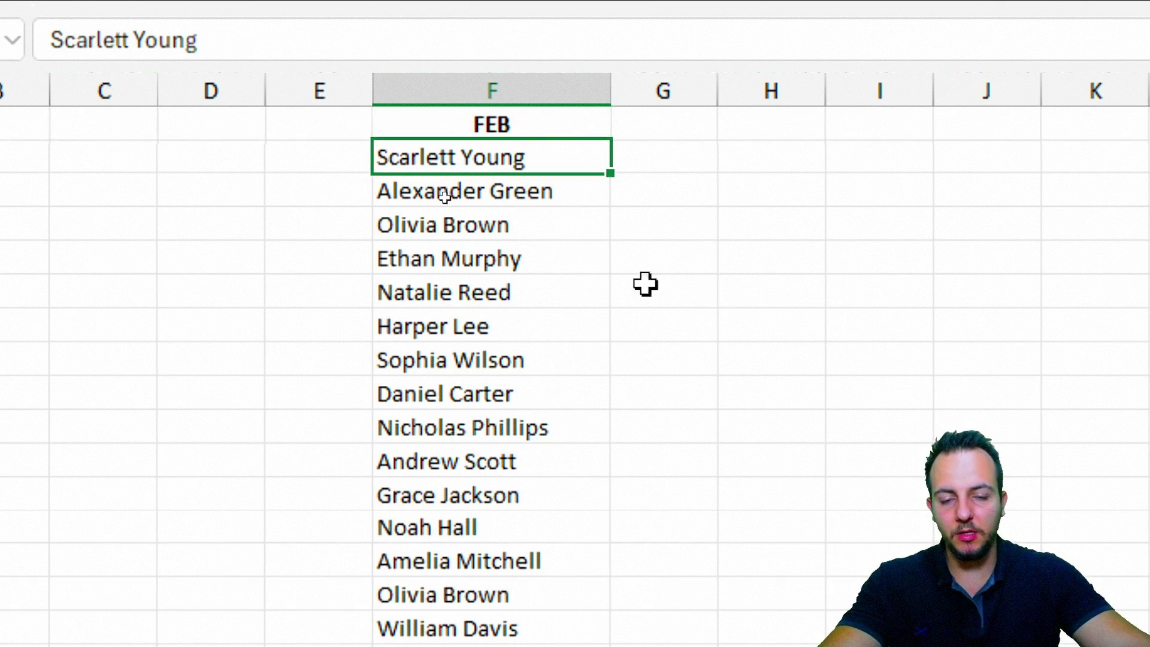
left_click(528, 120)
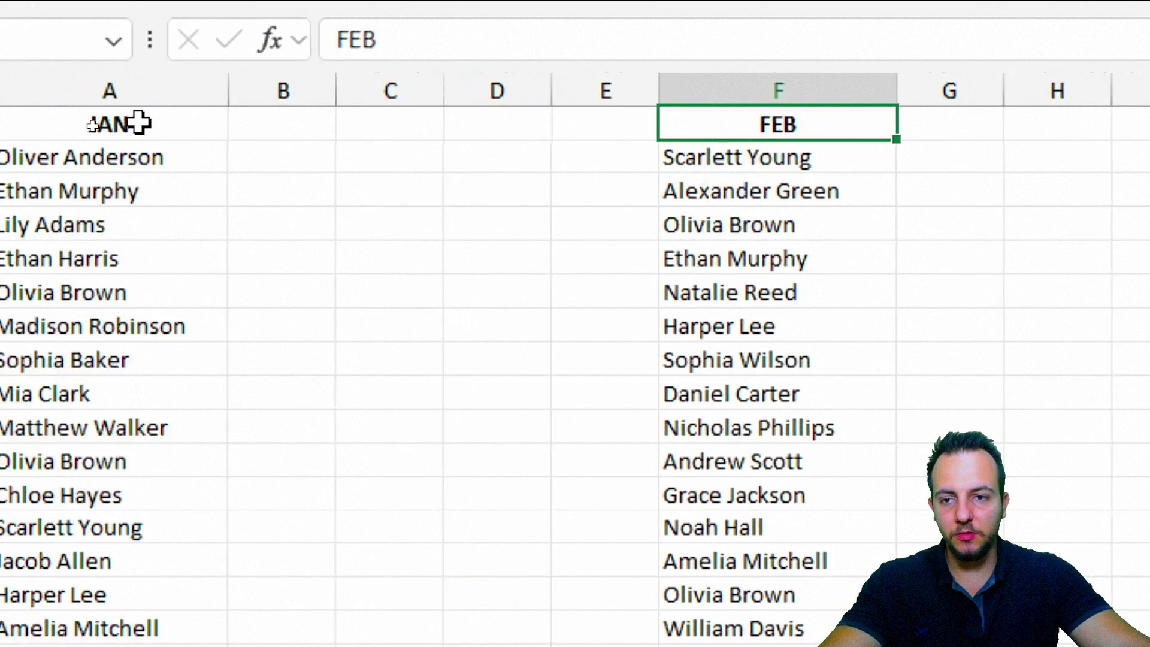
left_click(138, 123)
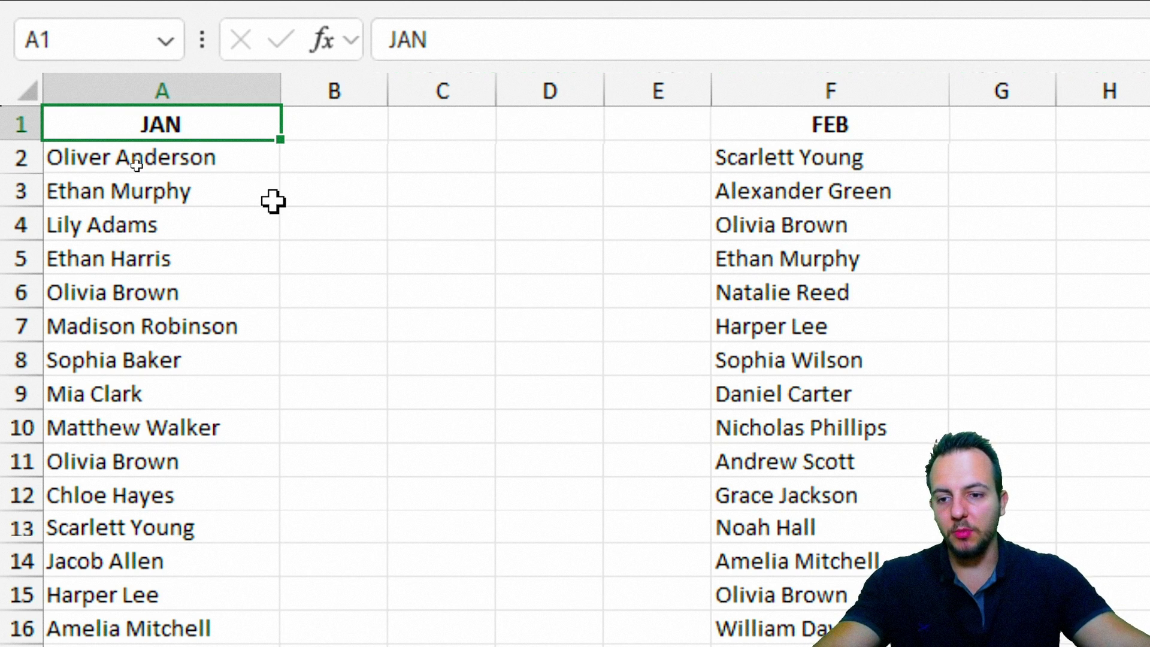
left_click(167, 86)
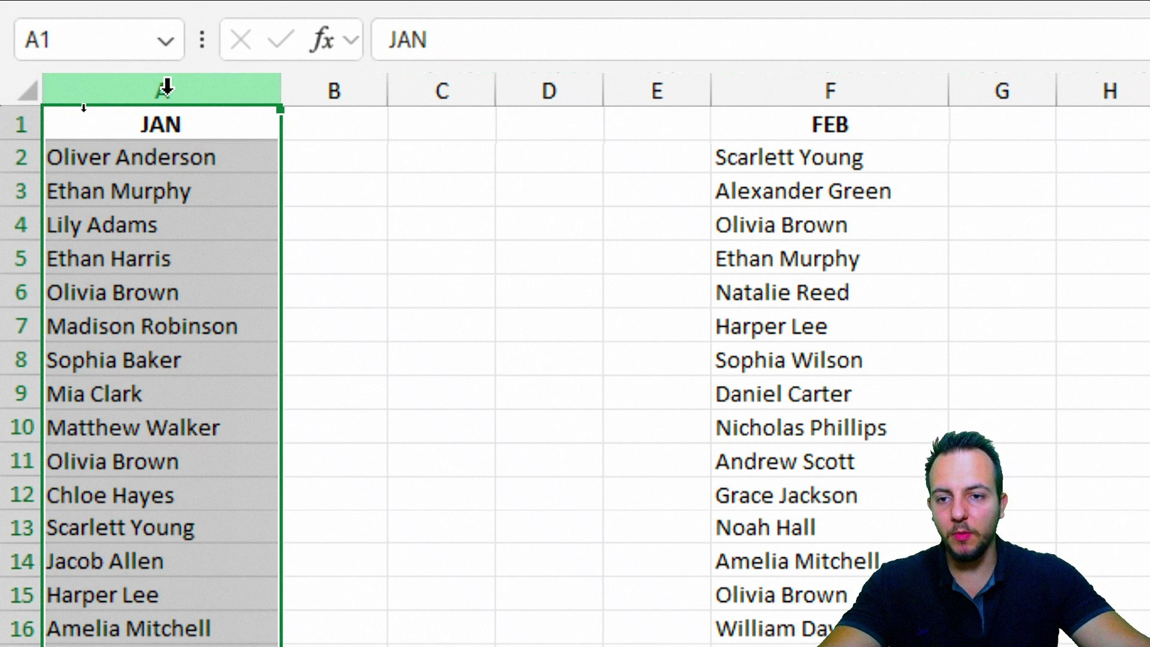
left_click(321, 159)
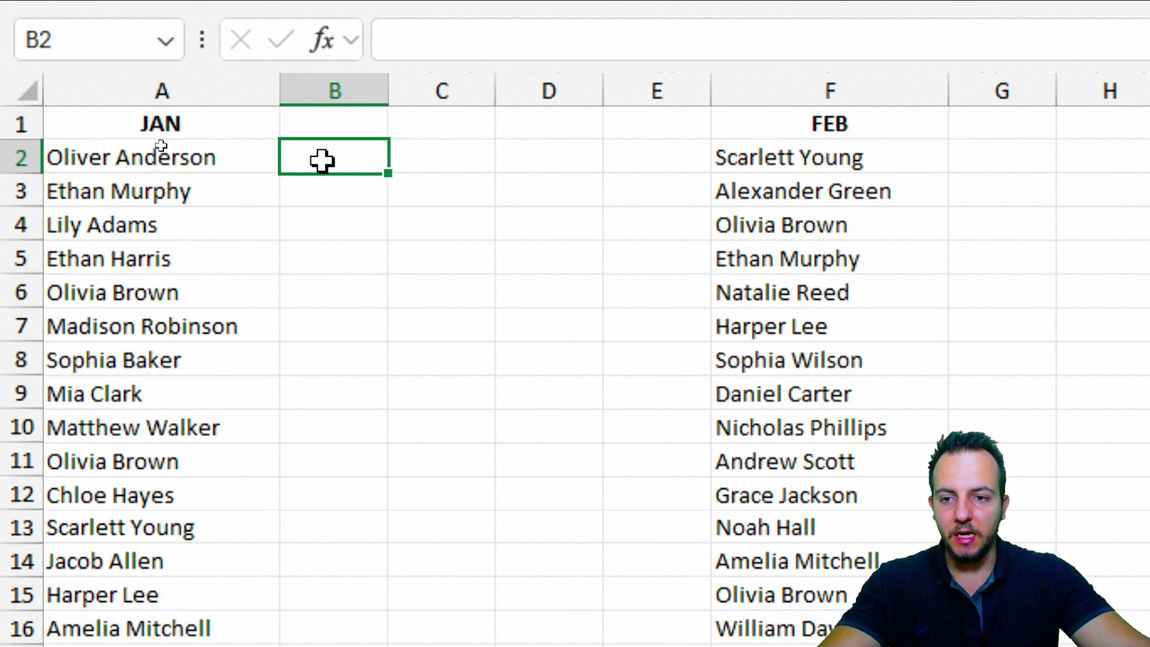
left_click_drag(192, 157, 312, 155)
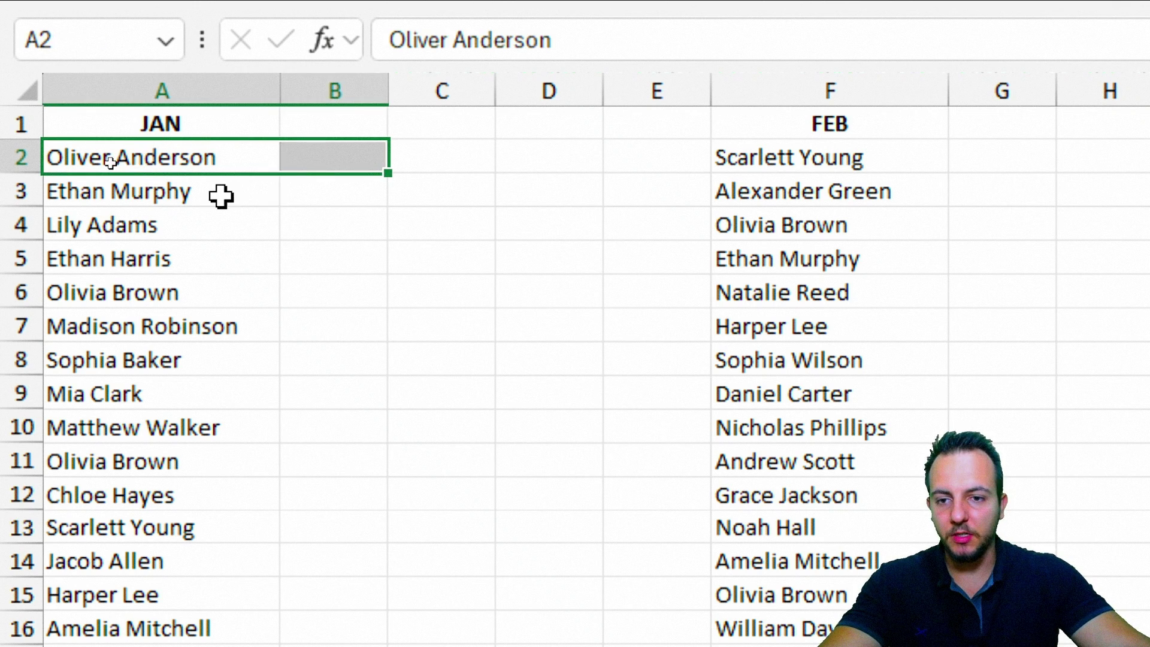
left_click_drag(221, 196, 336, 194)
left_click_drag(251, 221, 331, 221)
left_click(766, 92)
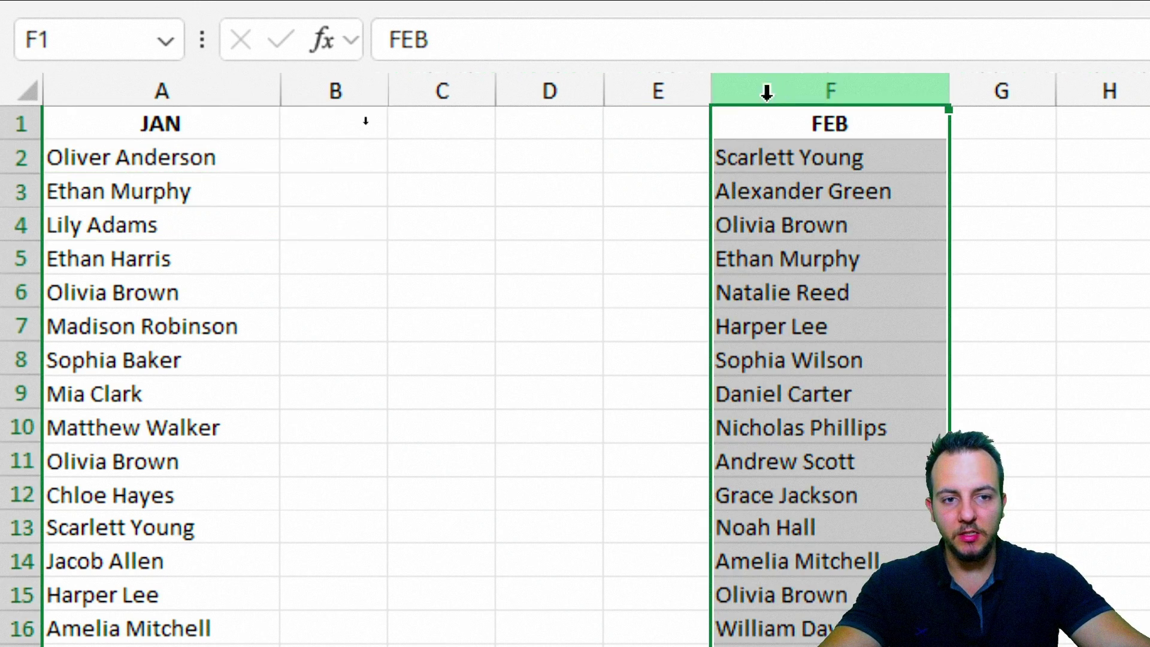
left_click(306, 154)
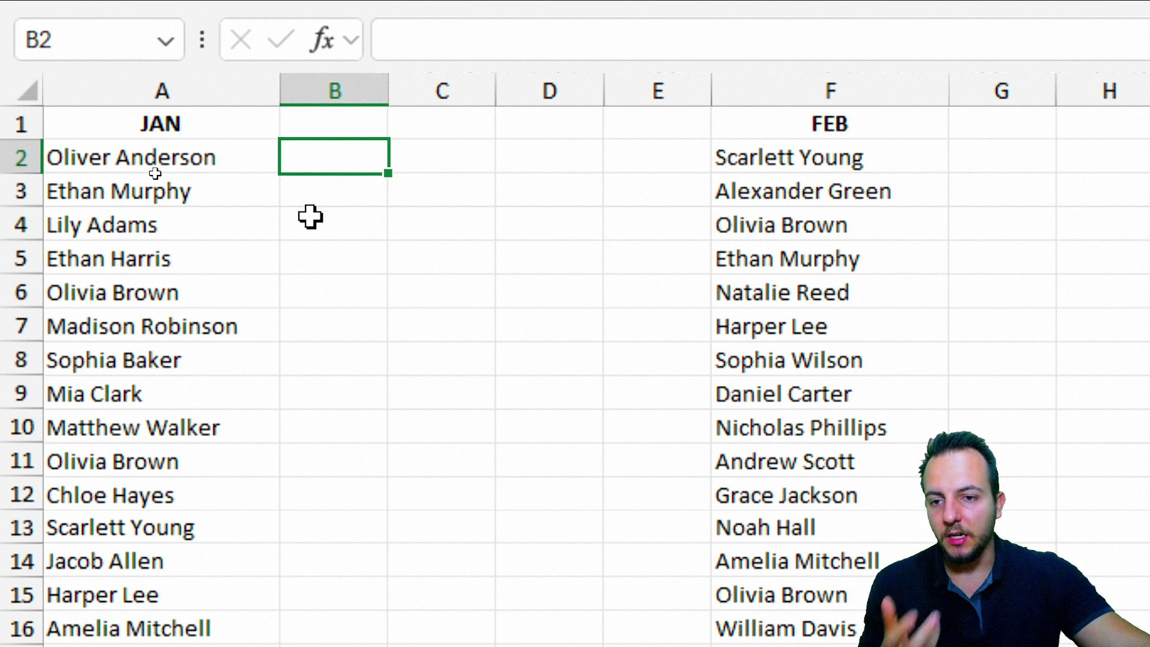
left_click(226, 160)
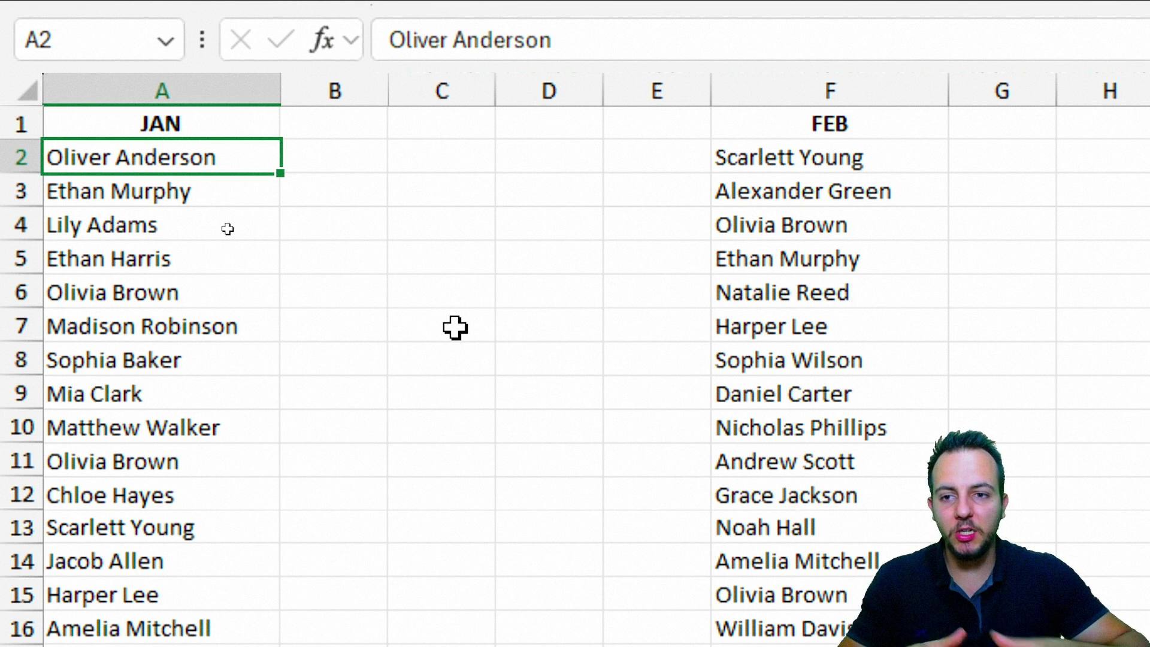
mouse_move(31, 87)
left_mouse_down()
mouse_move(236, 333)
mouse_move(282, 612)
left_mouse_up()
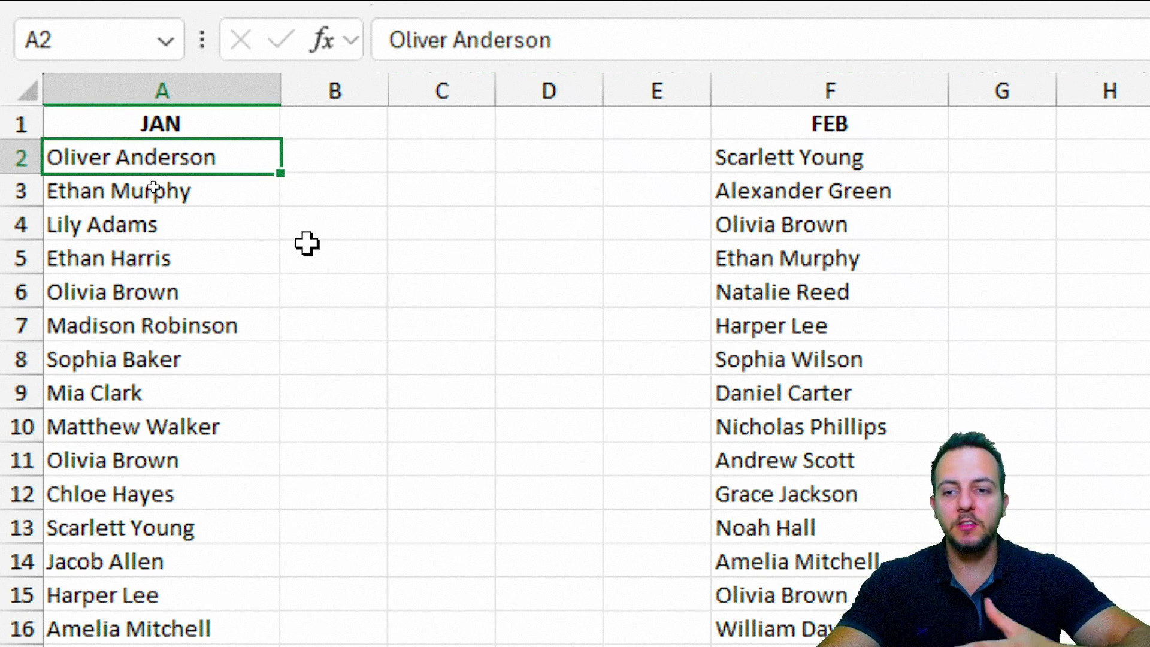
Enter =COUNTIF(F:F,A2) in B2 to count how often the first JAN customer occurs in the FEB column
key("Right")
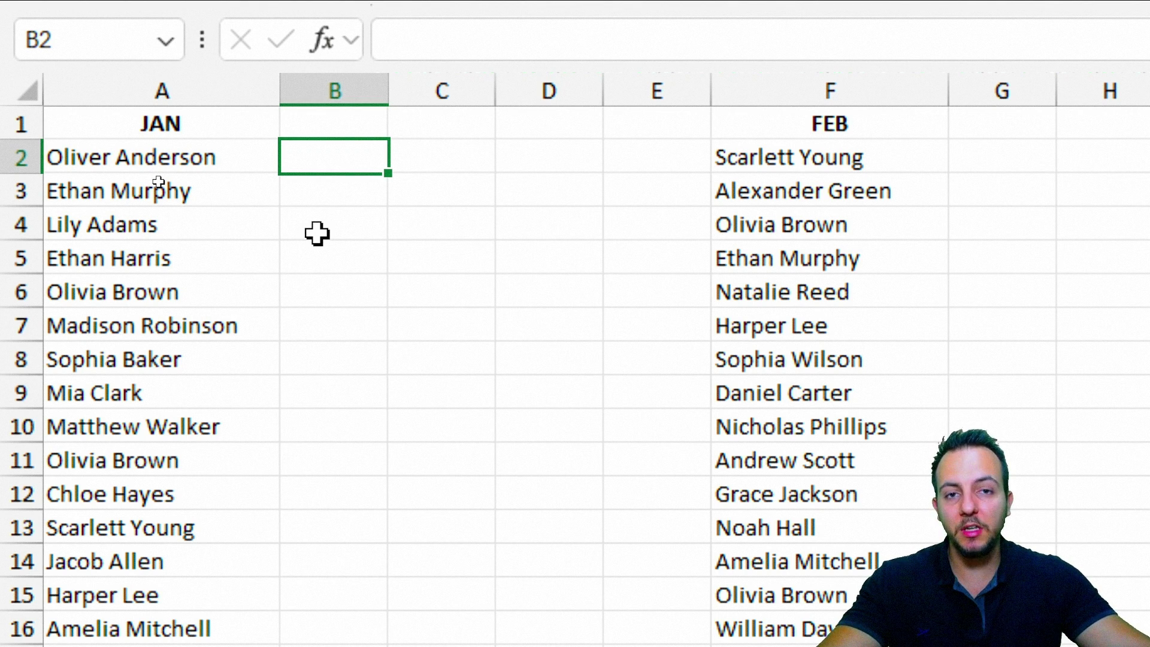
type("=")
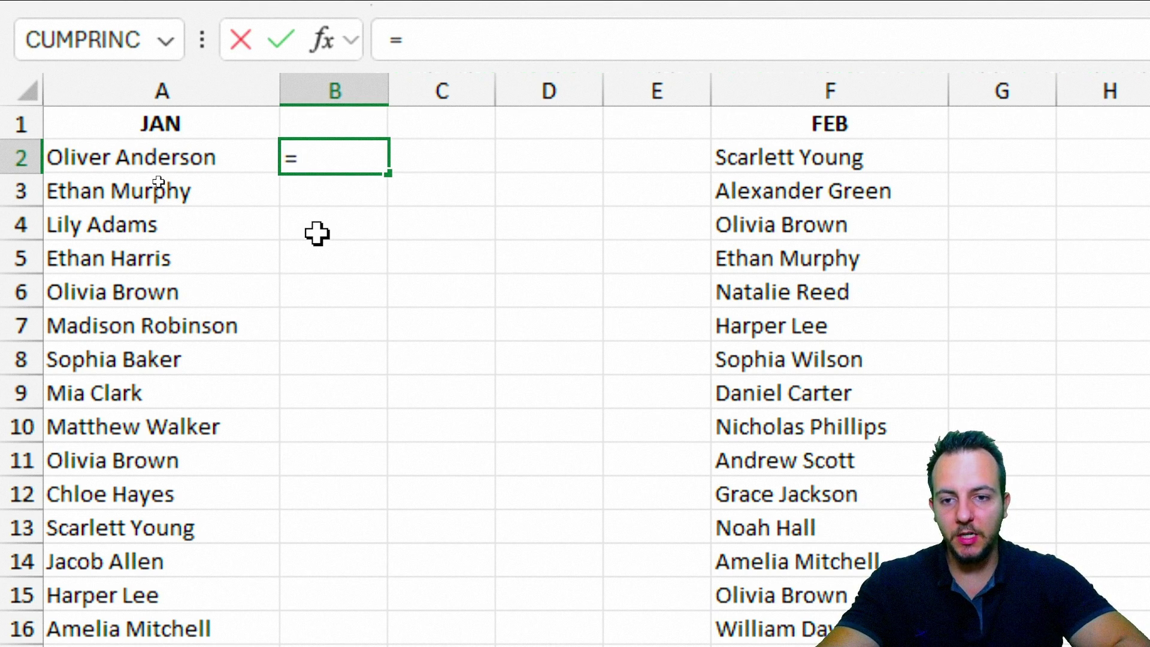
type("COUN")
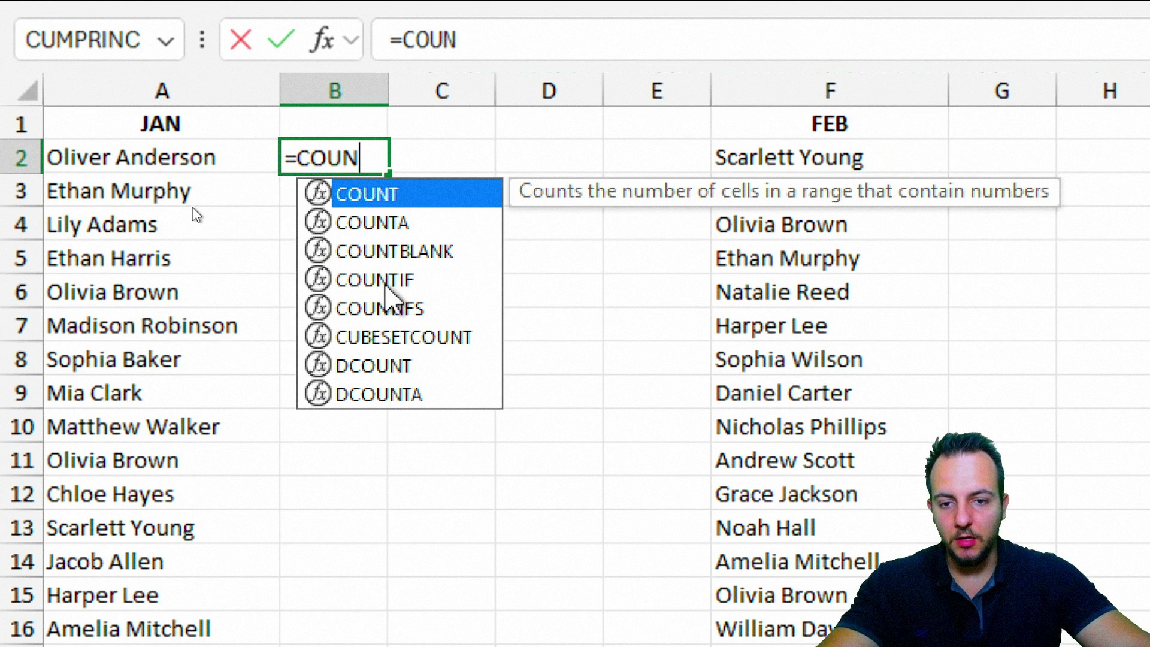
left_click(385, 286)
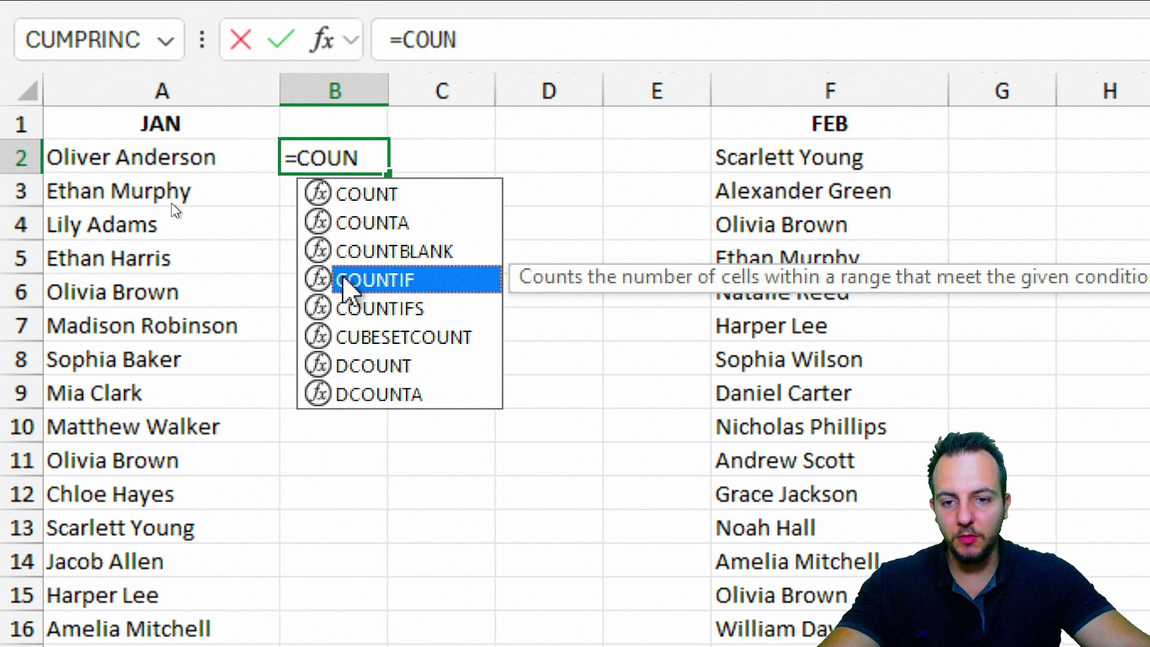
double_click(349, 279)
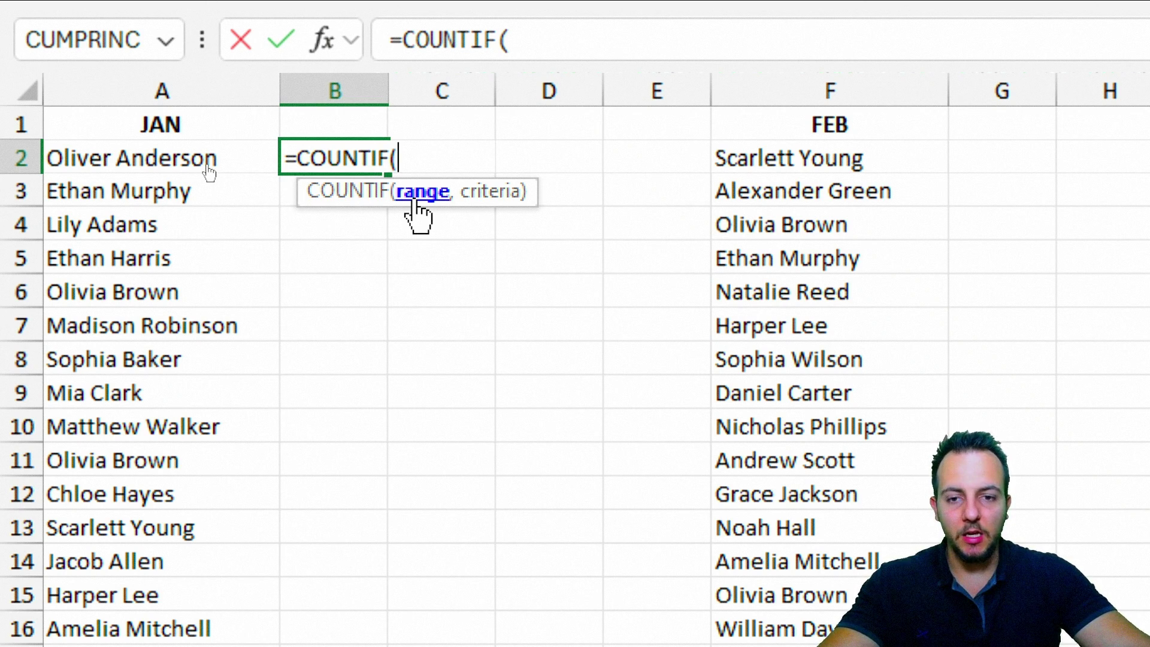
left_click(819, 85)
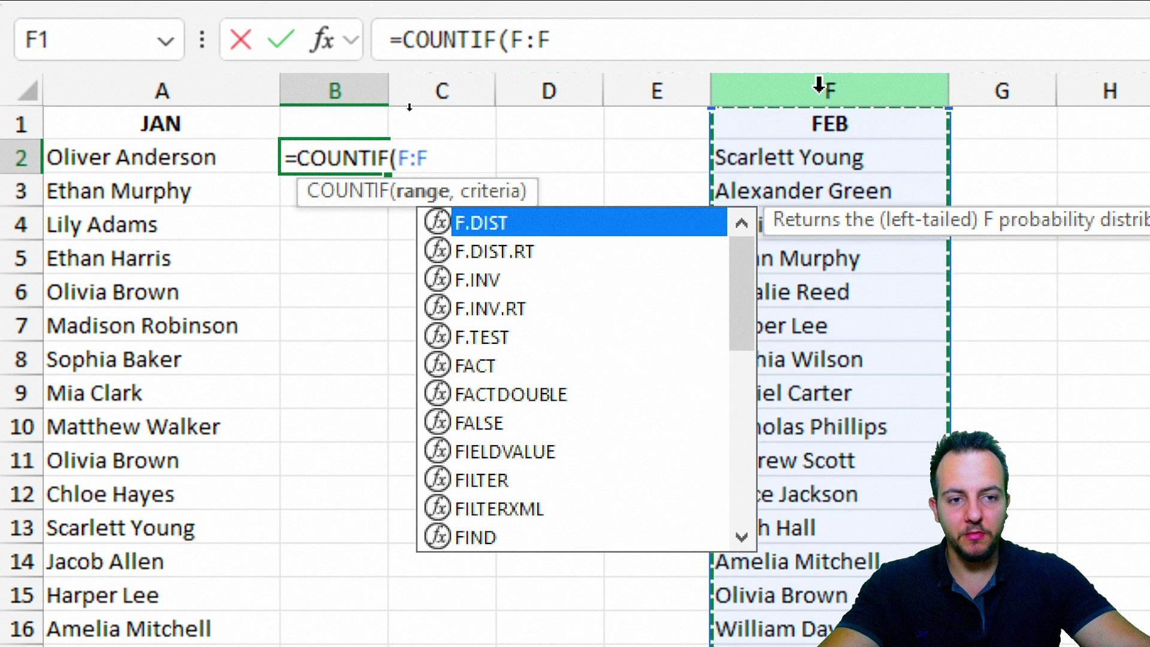
type(",")
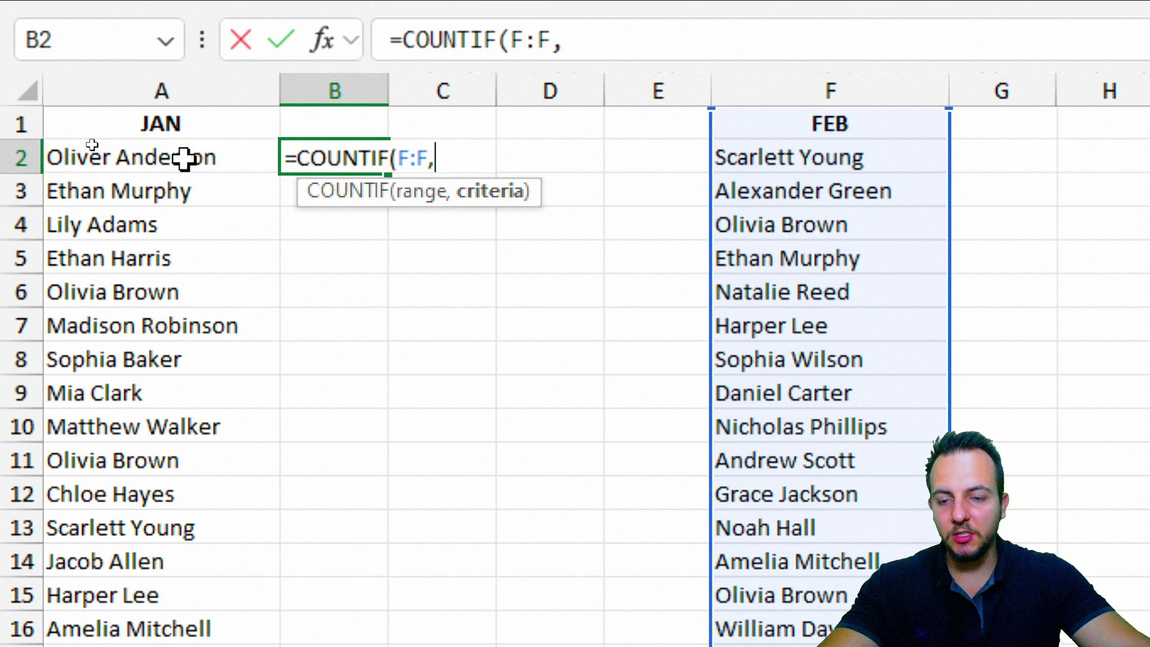
left_click(162, 158)
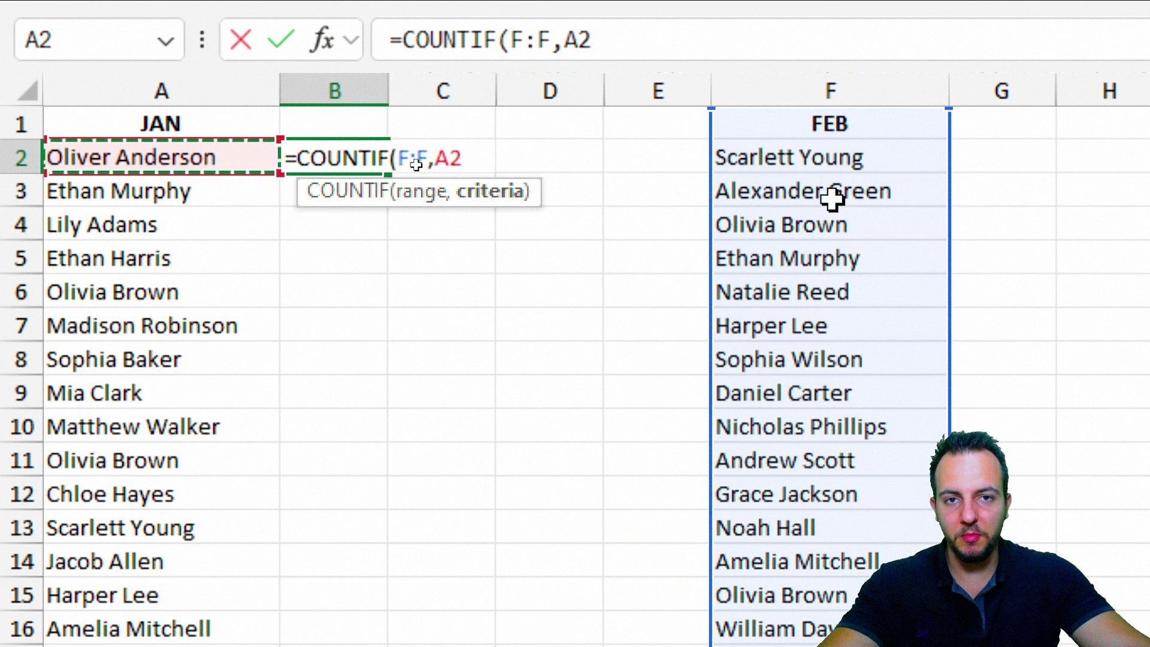
type(")")
key("Return")
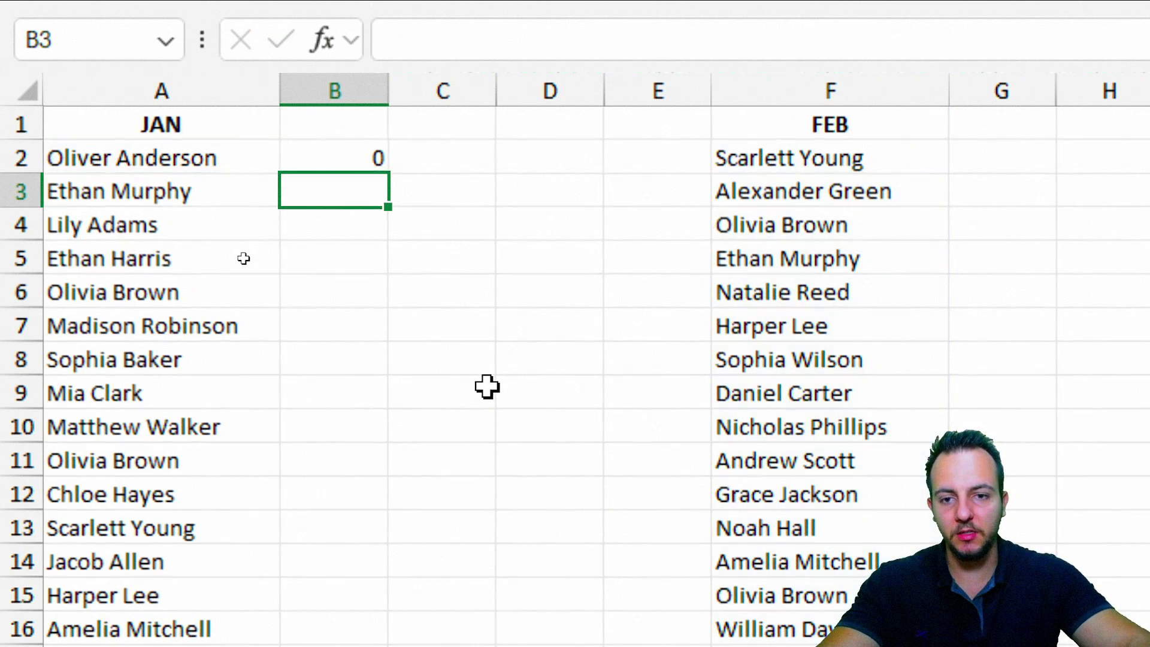
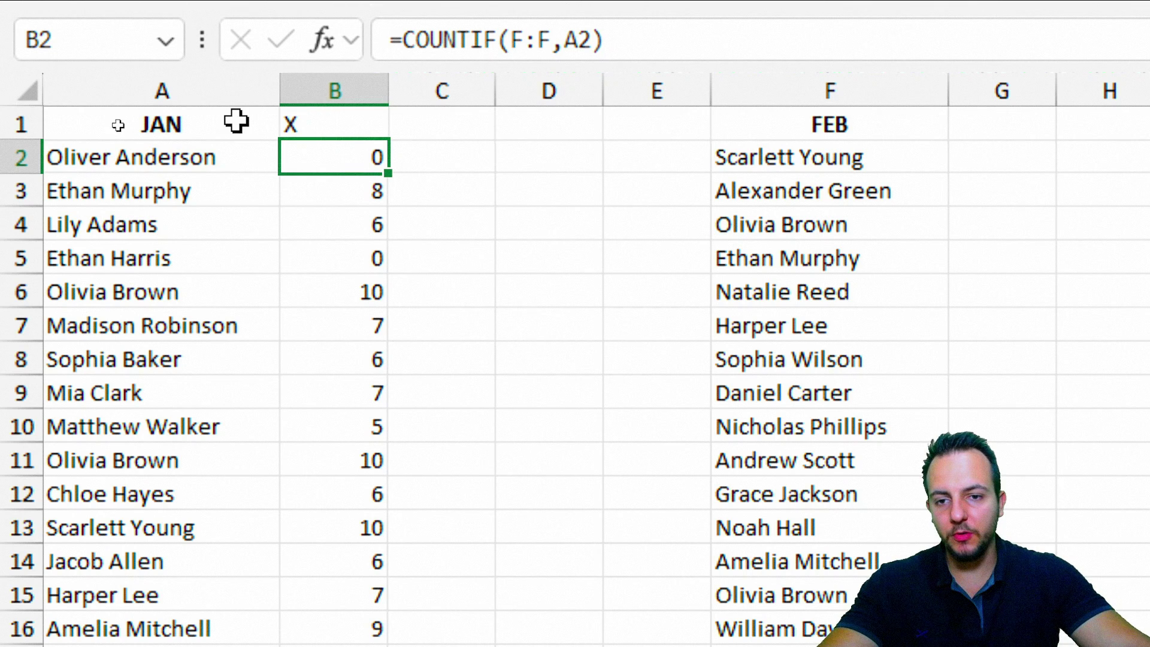
Add filters to the JAN and X column headers in row 1
left_click_drag(236, 121, 350, 494)
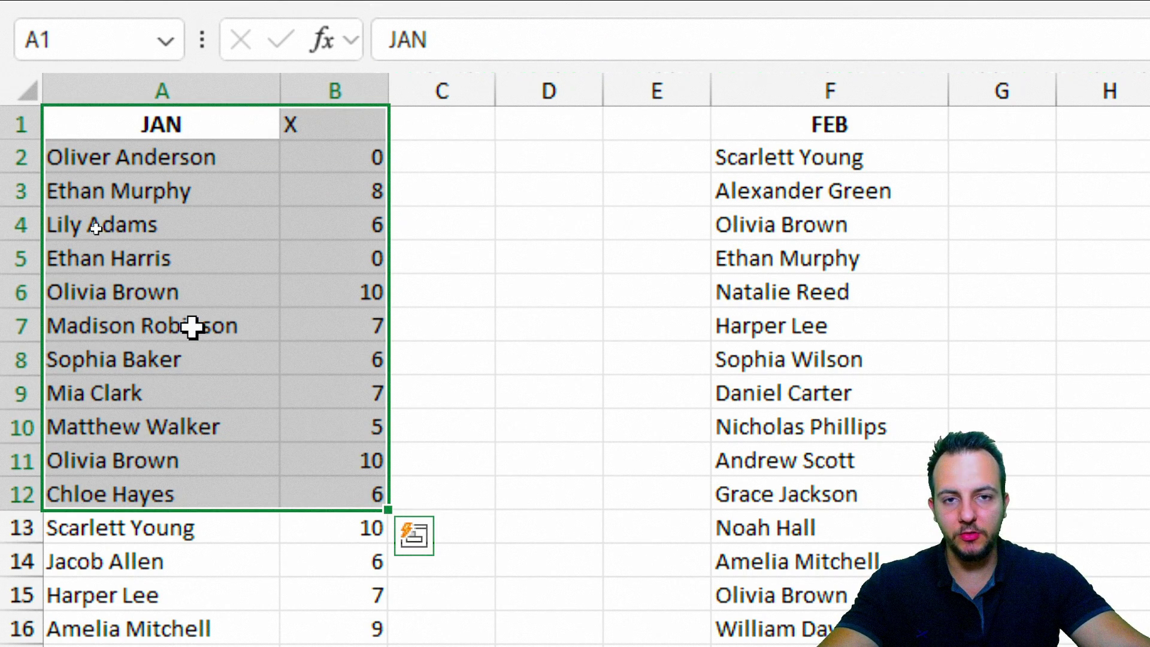
left_click(356, 123)
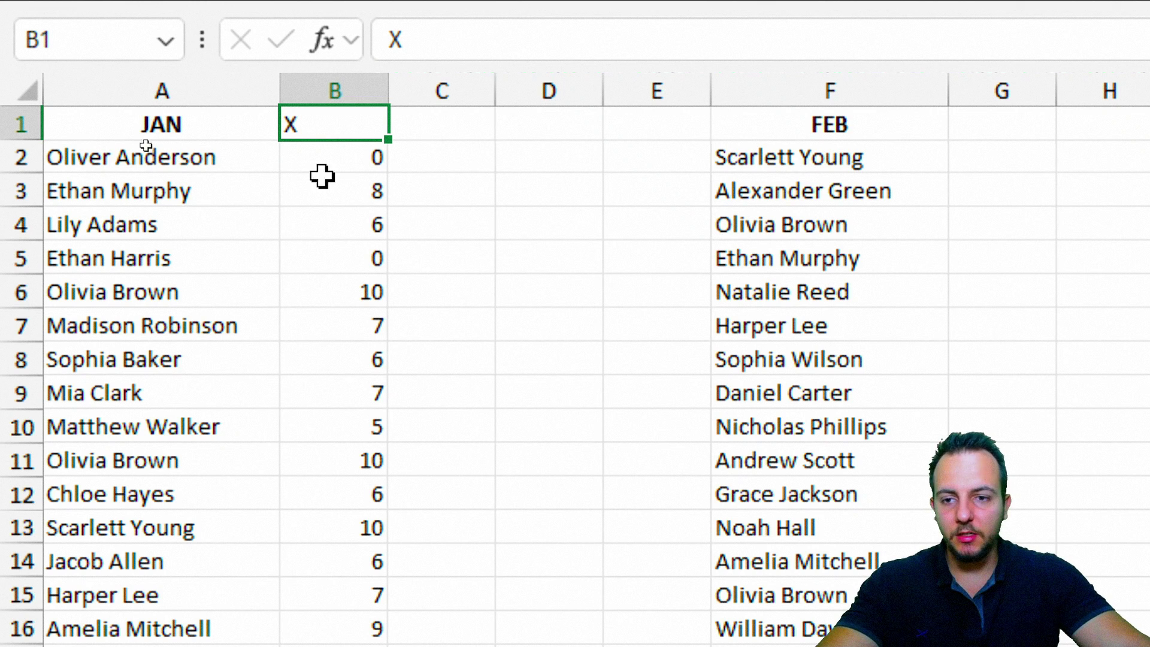
left_click(179, 128)
key("Right")
left_click(226, 120)
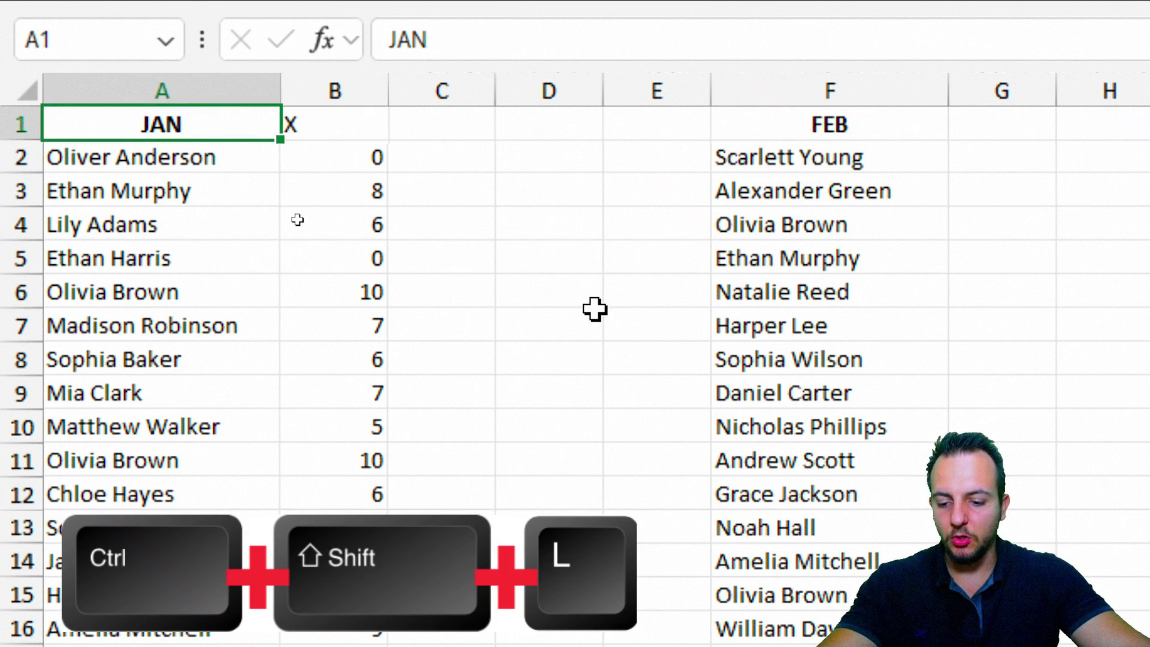
key("ctrl+shift+l")
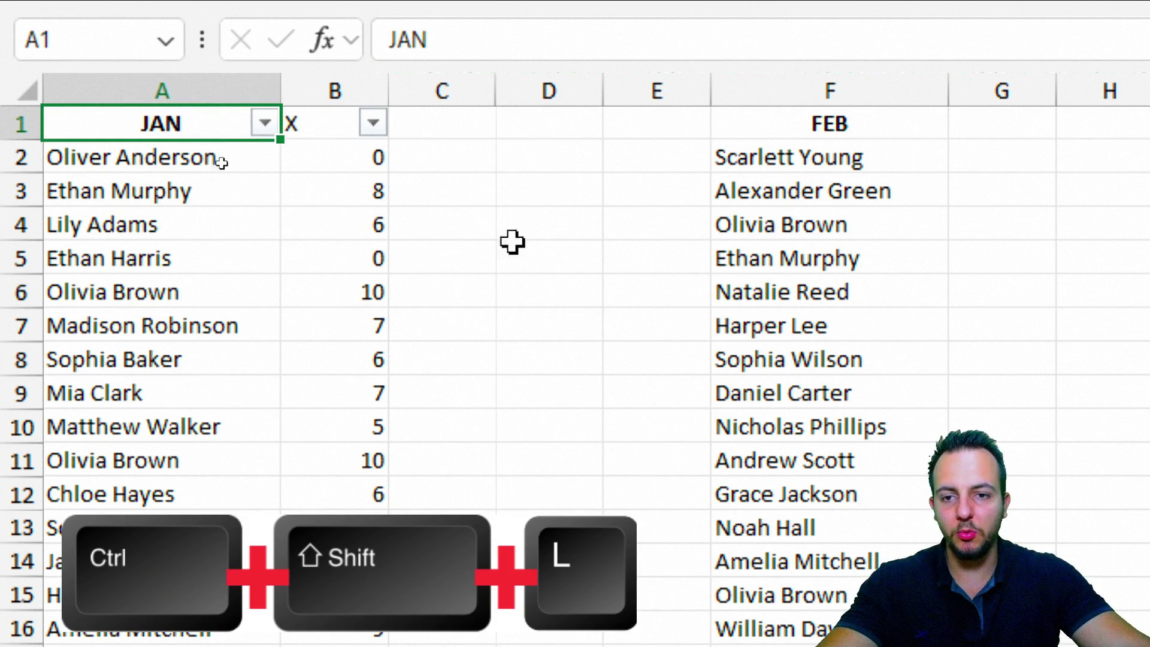
Filter the X column beside the JAN list to show only rows with a count of 0
left_click(373, 123)
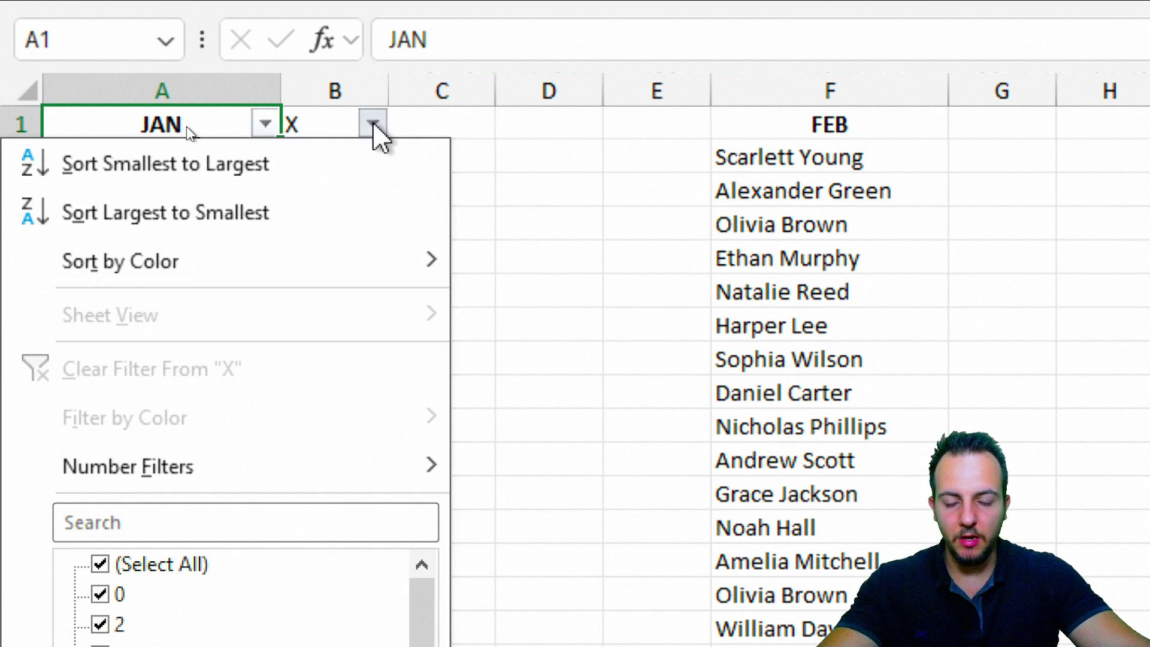
left_click(157, 566)
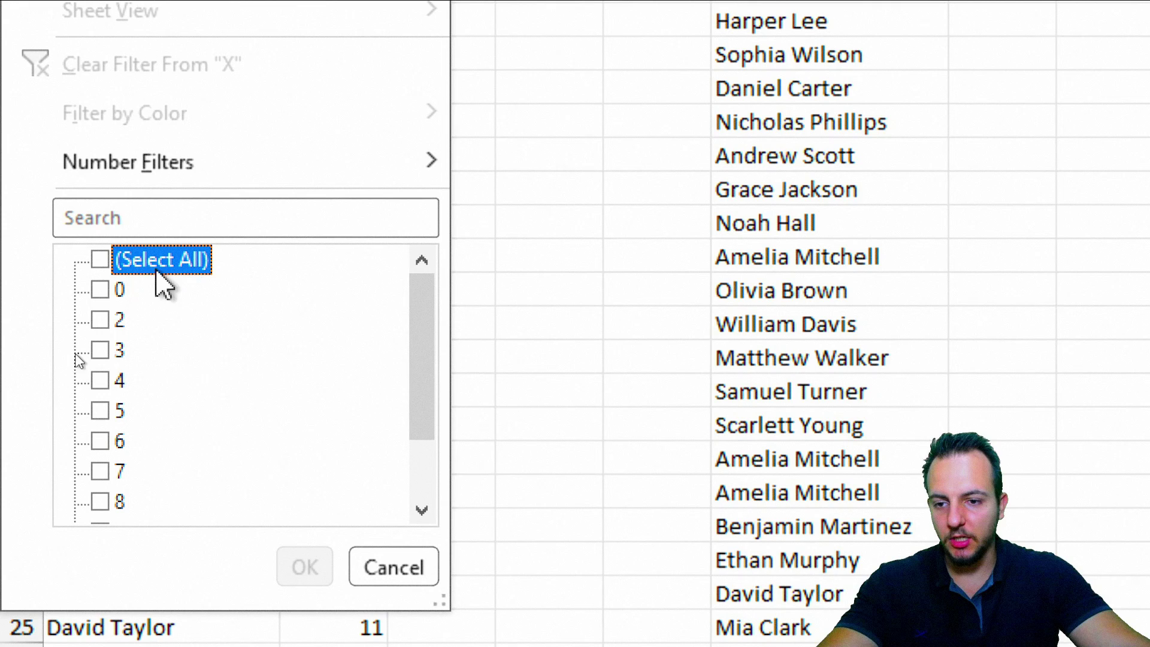
left_click(119, 289)
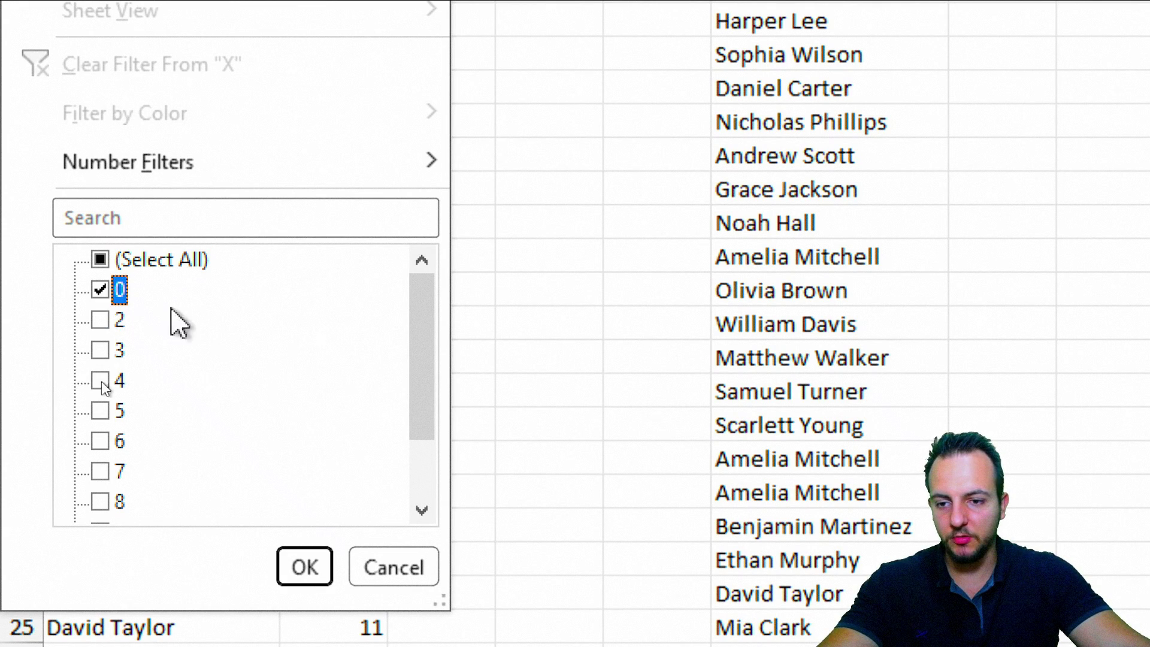
left_click(304, 567)
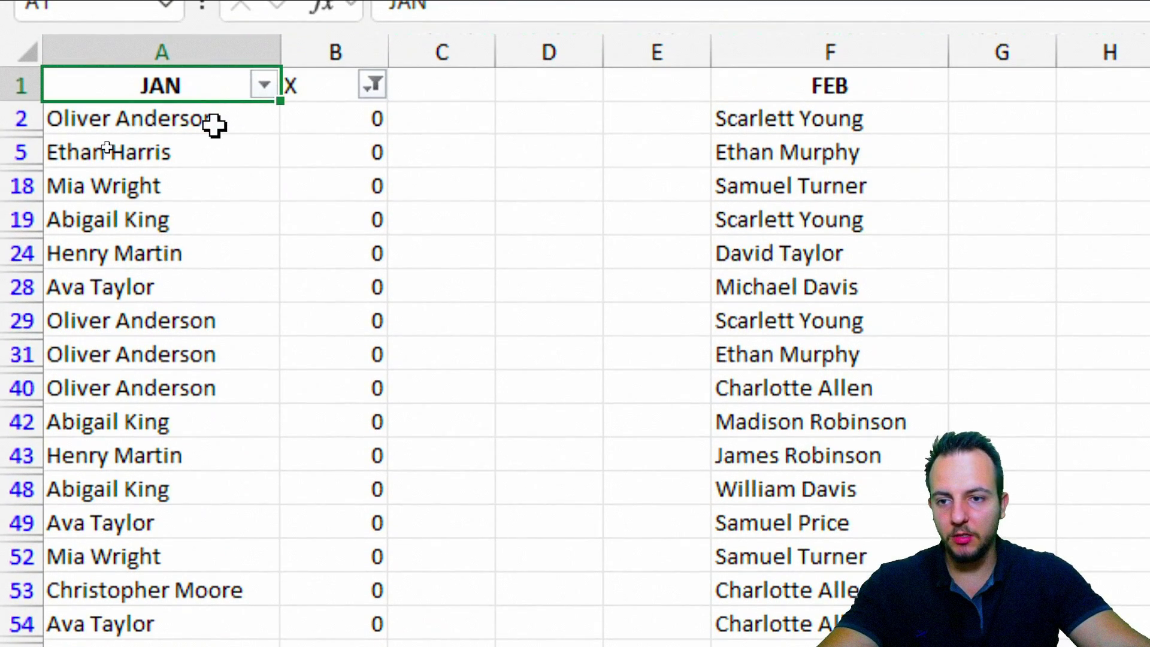
Examine the filtered JAN customers with a count of 0 from the first row to the last entry
left_click_drag(215, 123, 303, 470)
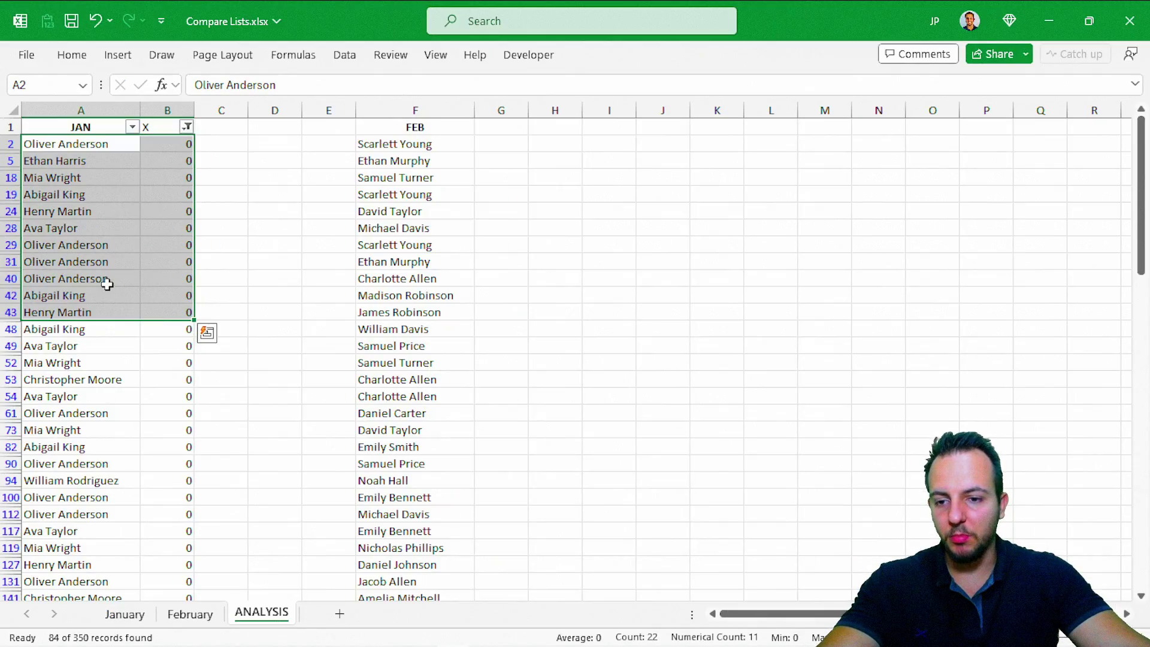
scroll(212, 404, "down", 15)
scroll(106, 284, "down", 10)
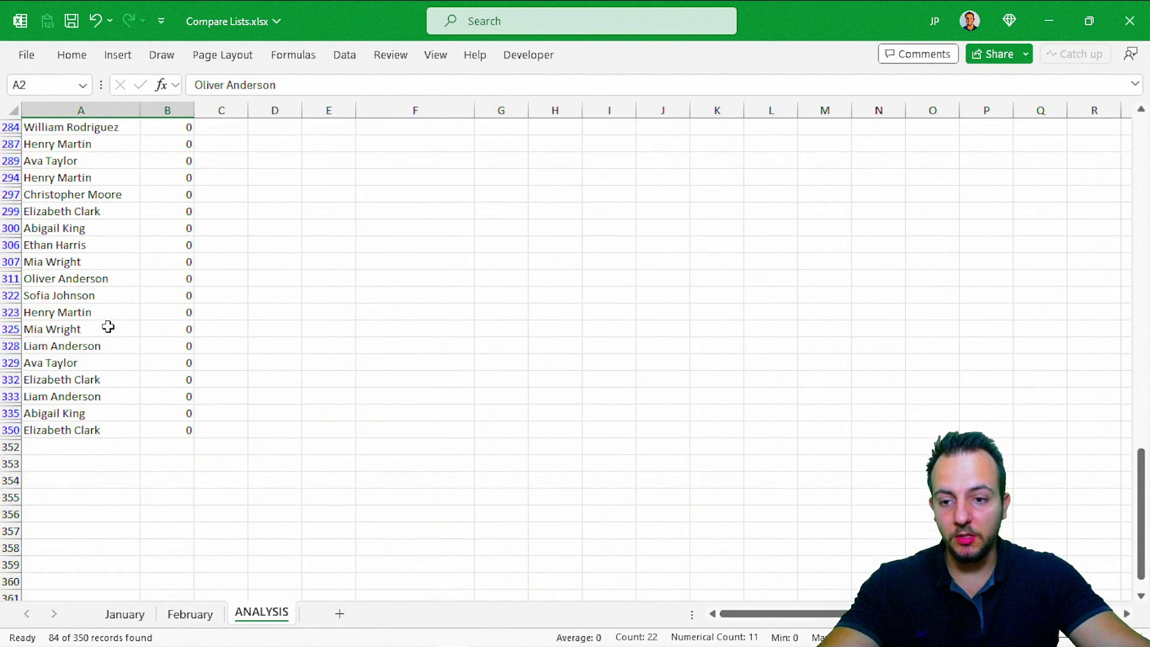
scroll(108, 326, "down", 2)
scroll(112, 311, "up", 20)
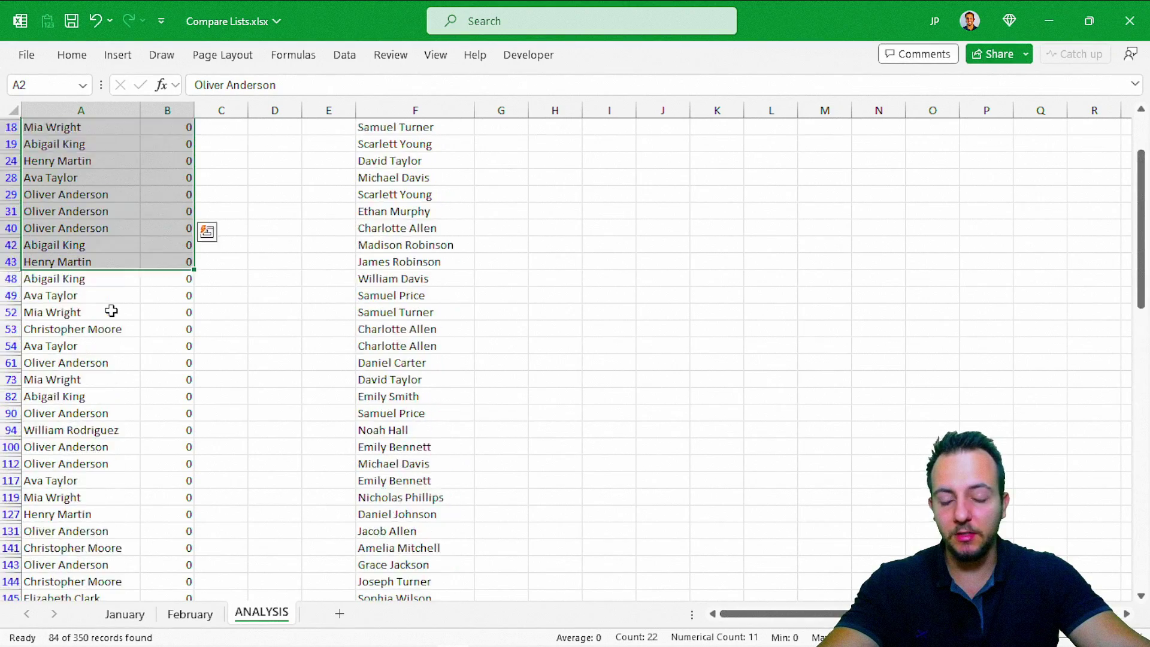
key("ctrl+q")
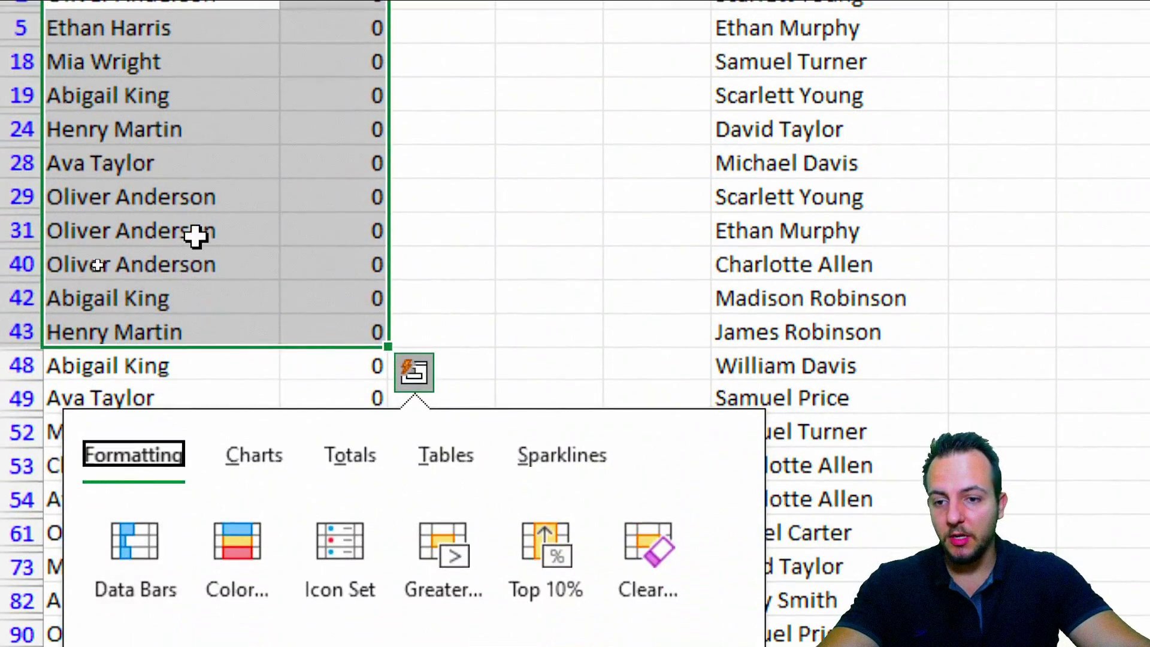
left_click(104, 261)
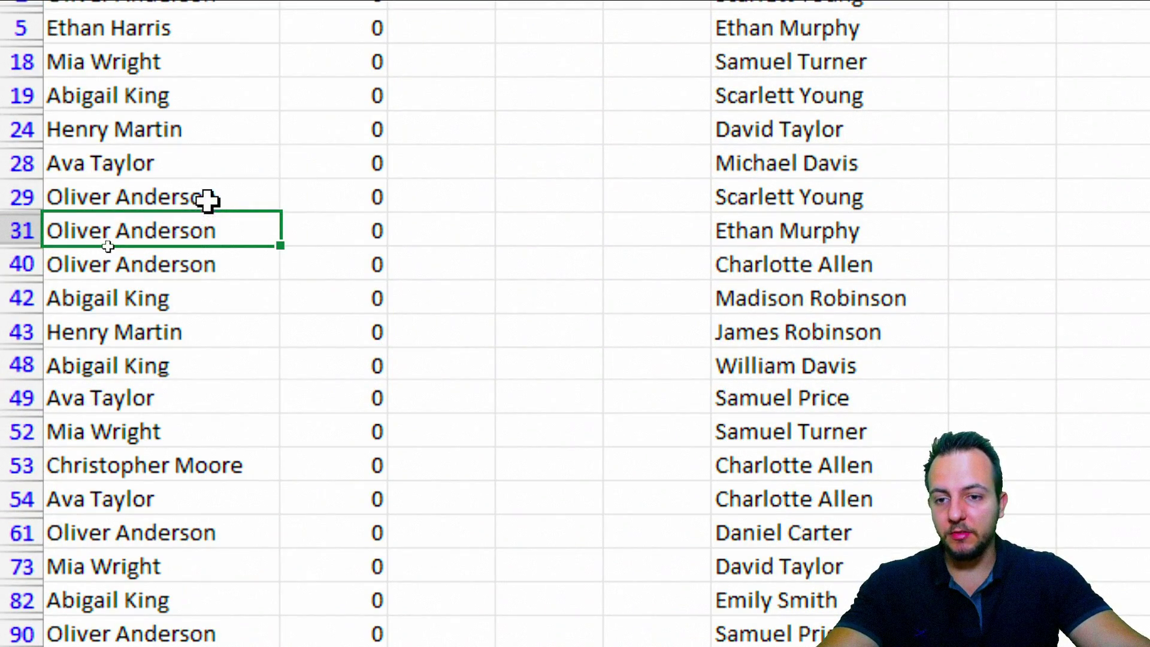
Select the repeated entries of the first JAN customer in rows 2, 29, 31 and 40 together with their counts
left_click_drag(207, 200, 321, 261)
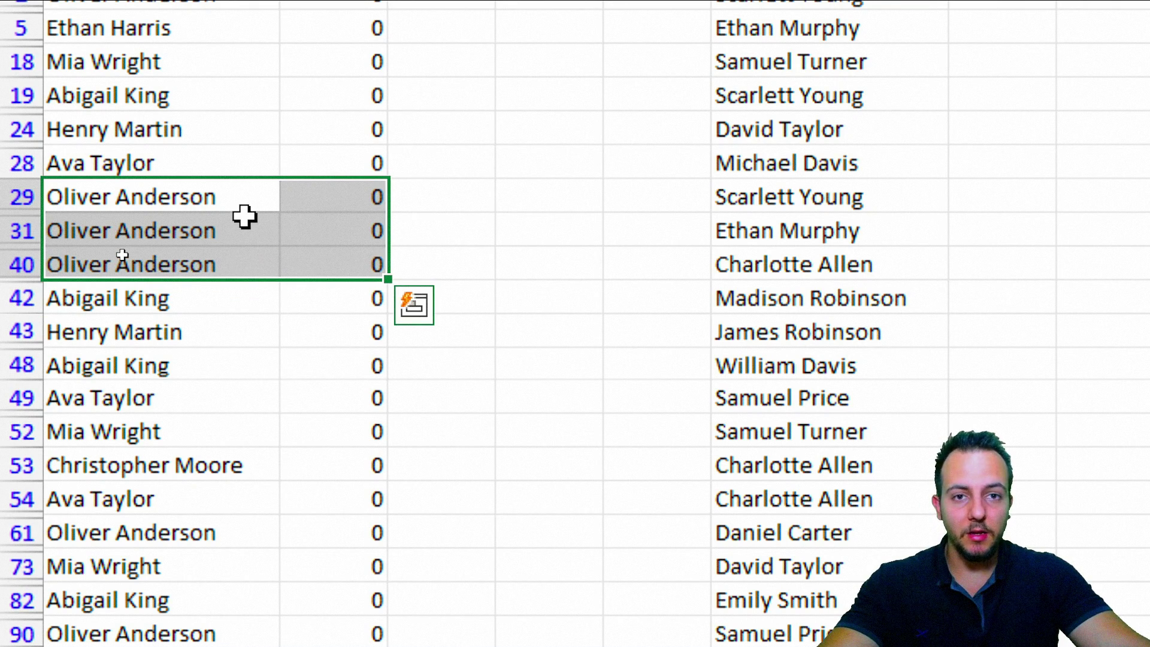
left_click(143, 211)
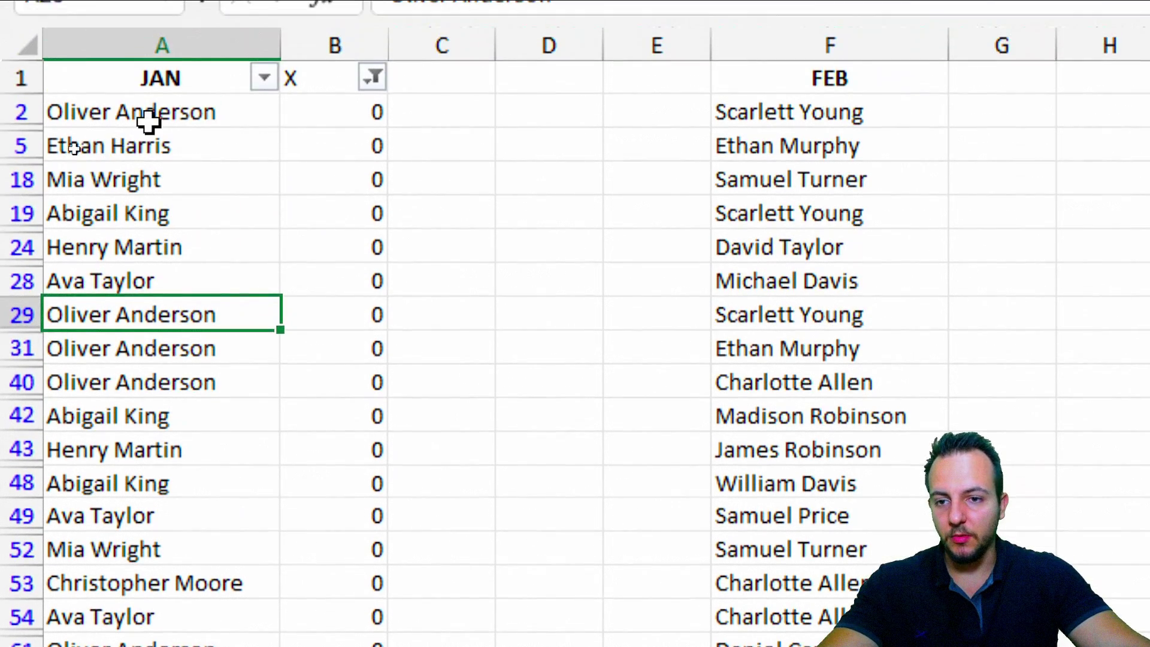
left_click_drag(148, 121, 321, 134)
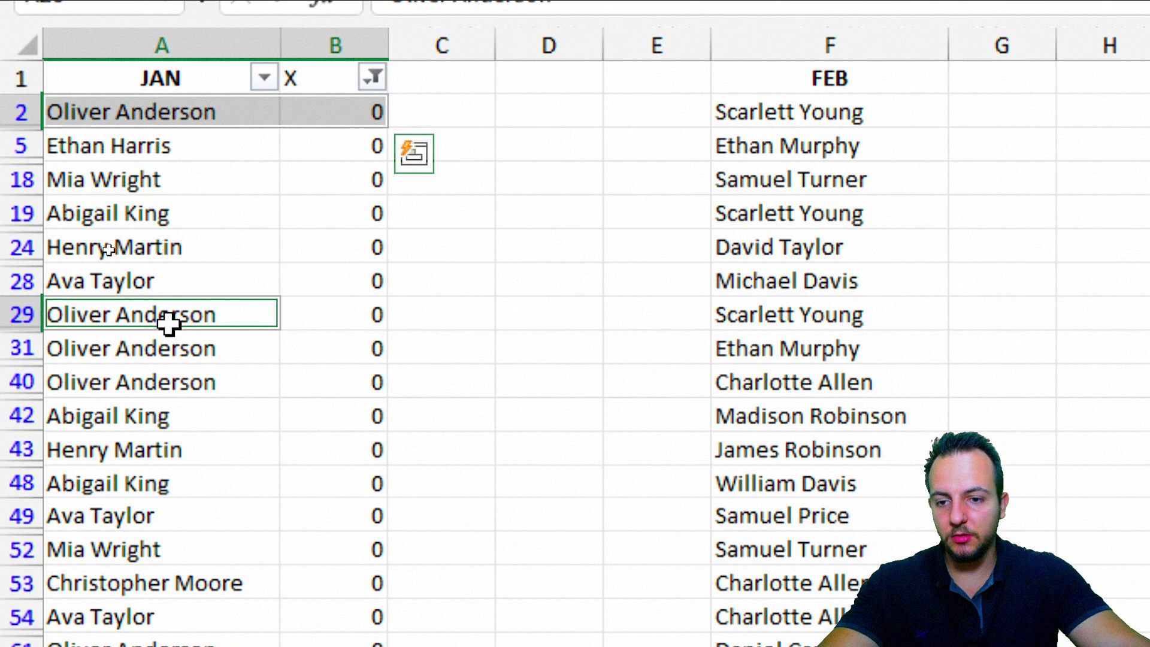
left_click_drag(167, 324, 330, 316, "ctrl")
left_click_drag(275, 344, 335, 349, "ctrl")
left_click_drag(246, 378, 372, 376, "ctrl")
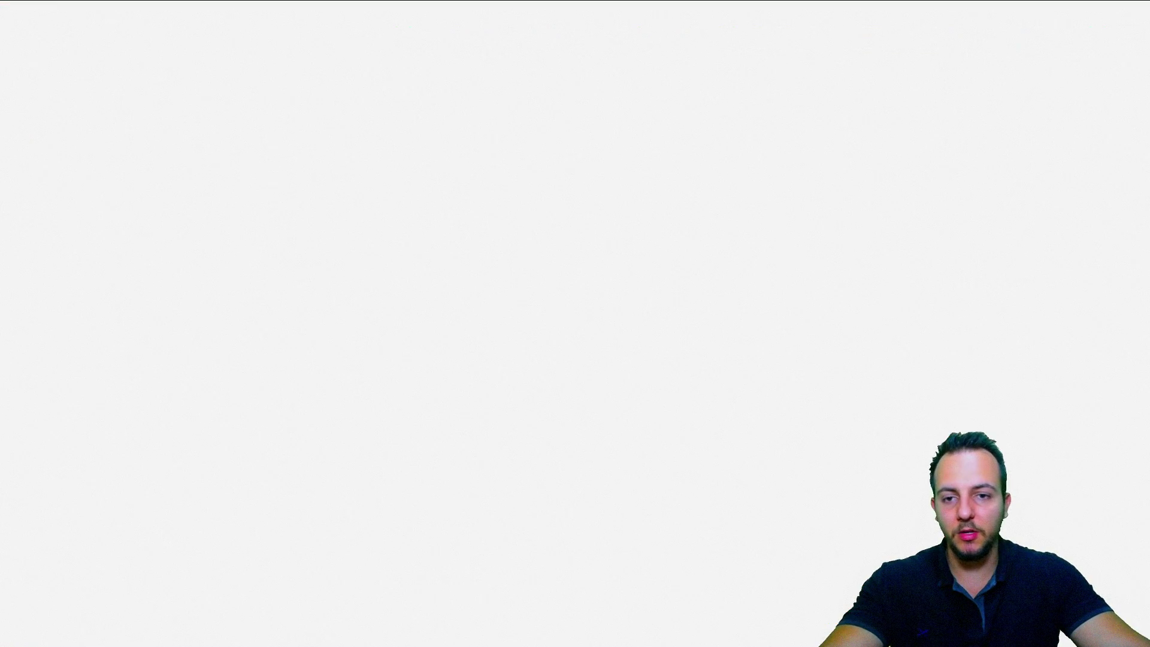
Clear the filter on the X column and remove the filters from the JAN list headers
left_click(374, 76)
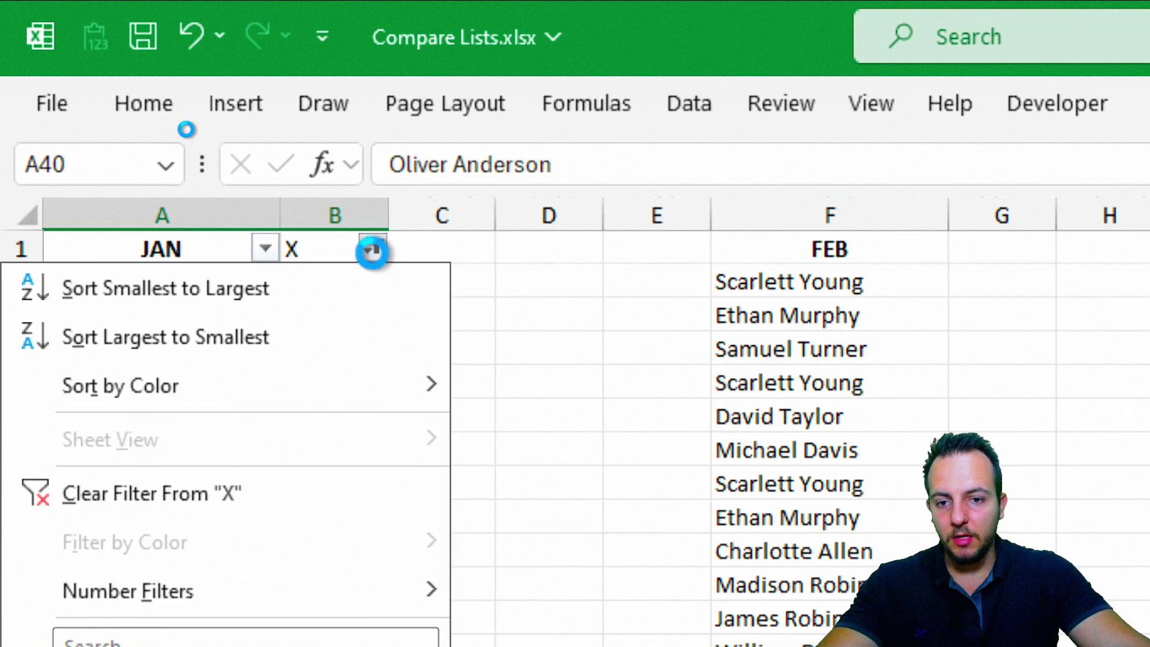
left_click(157, 351)
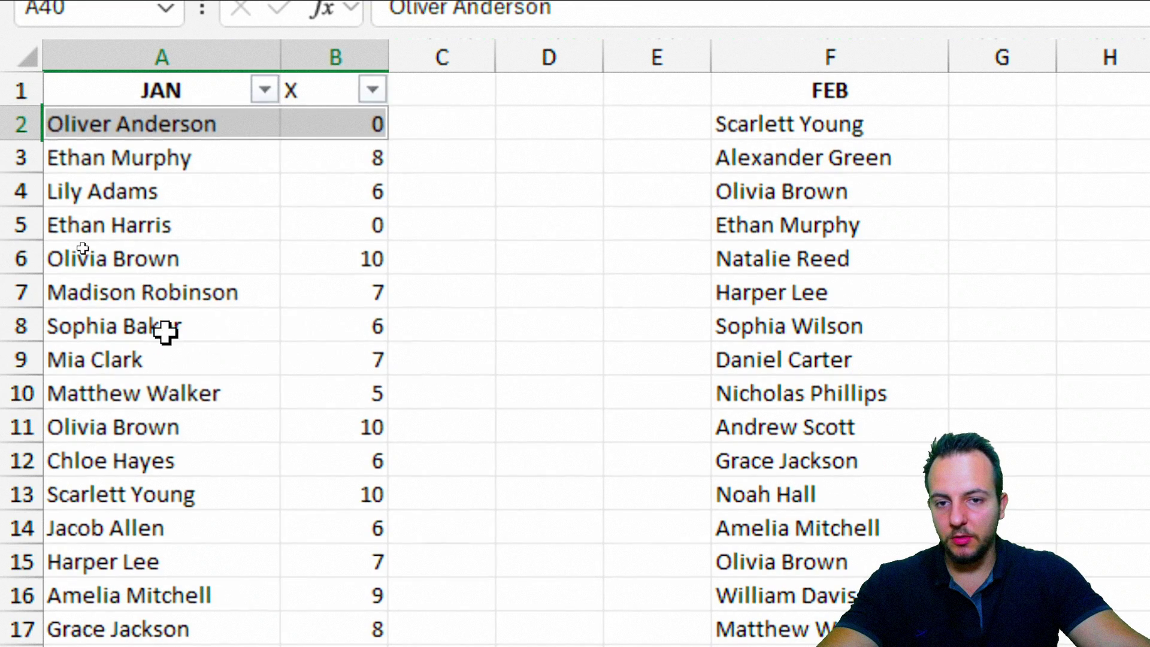
left_click(187, 84)
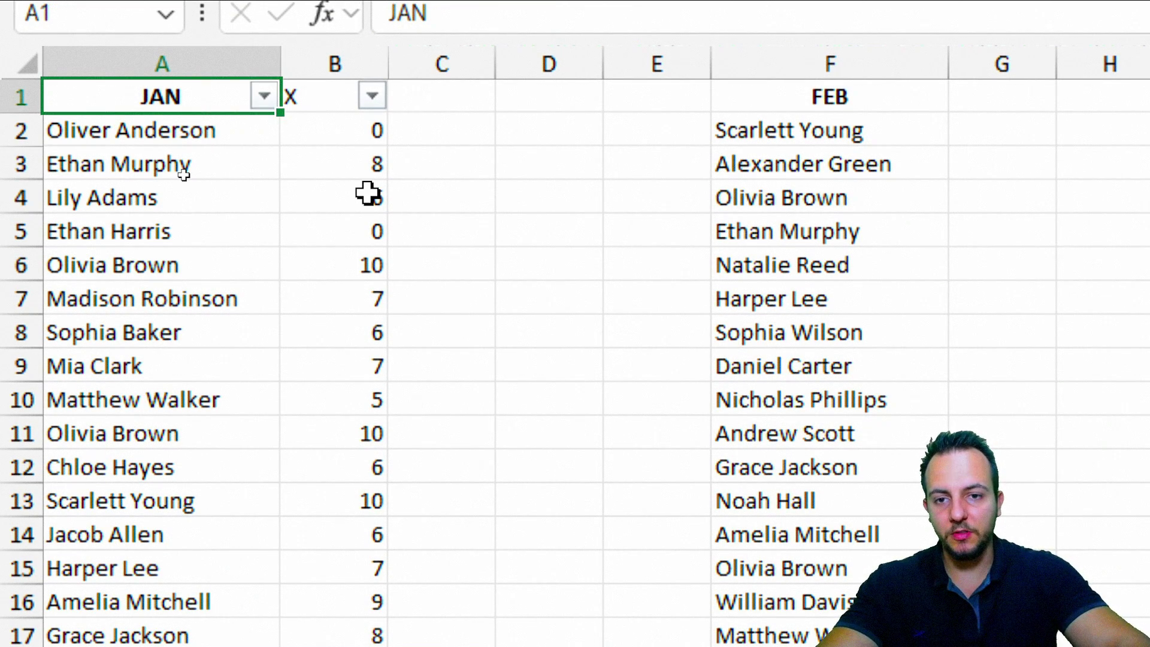
key("ctrl+shift+l")
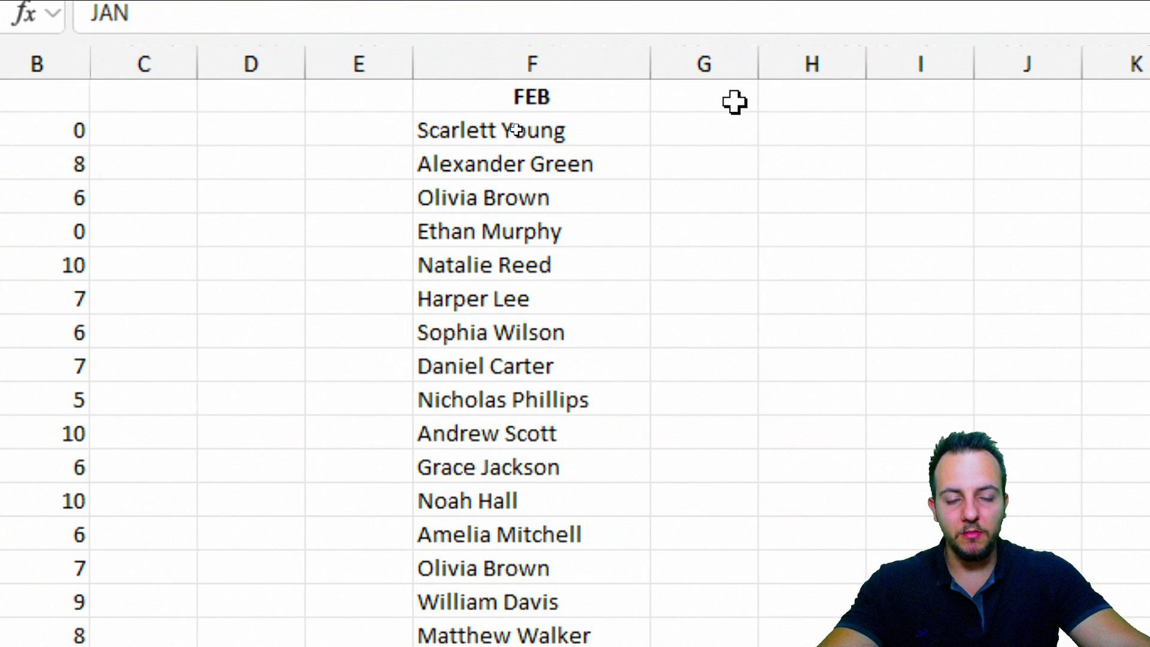
Enter =COUNTIF(A:A,F2) in G2 to count how often the first FEB customer occurs in the JAN column
left_click(734, 102)
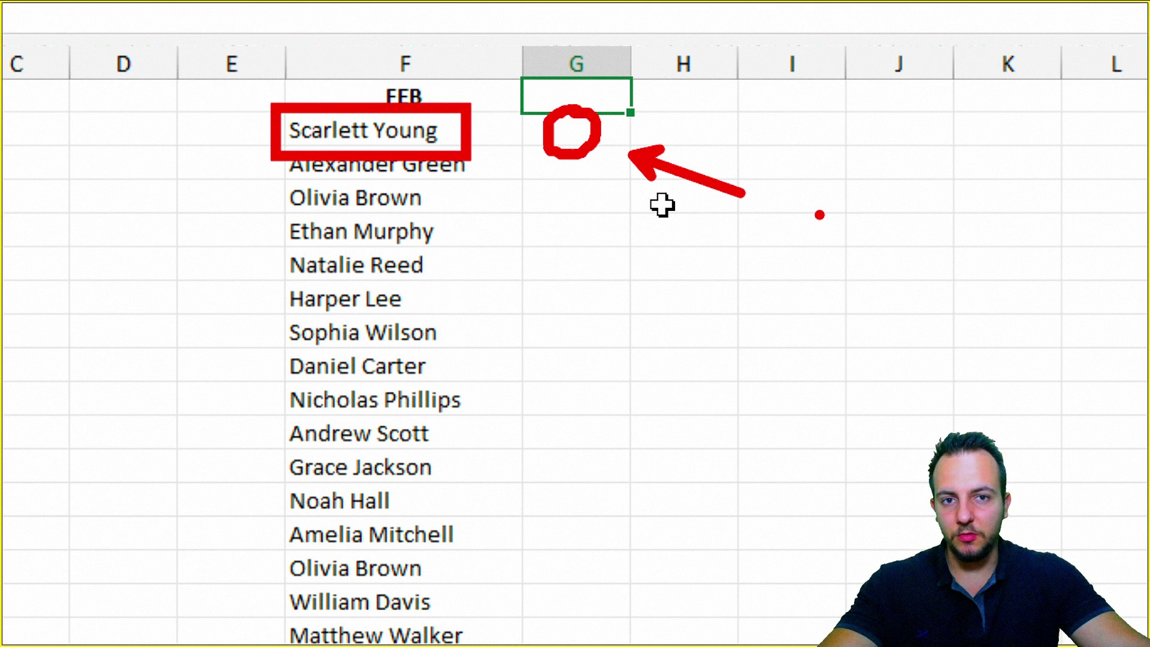
left_click(588, 139)
type("=")
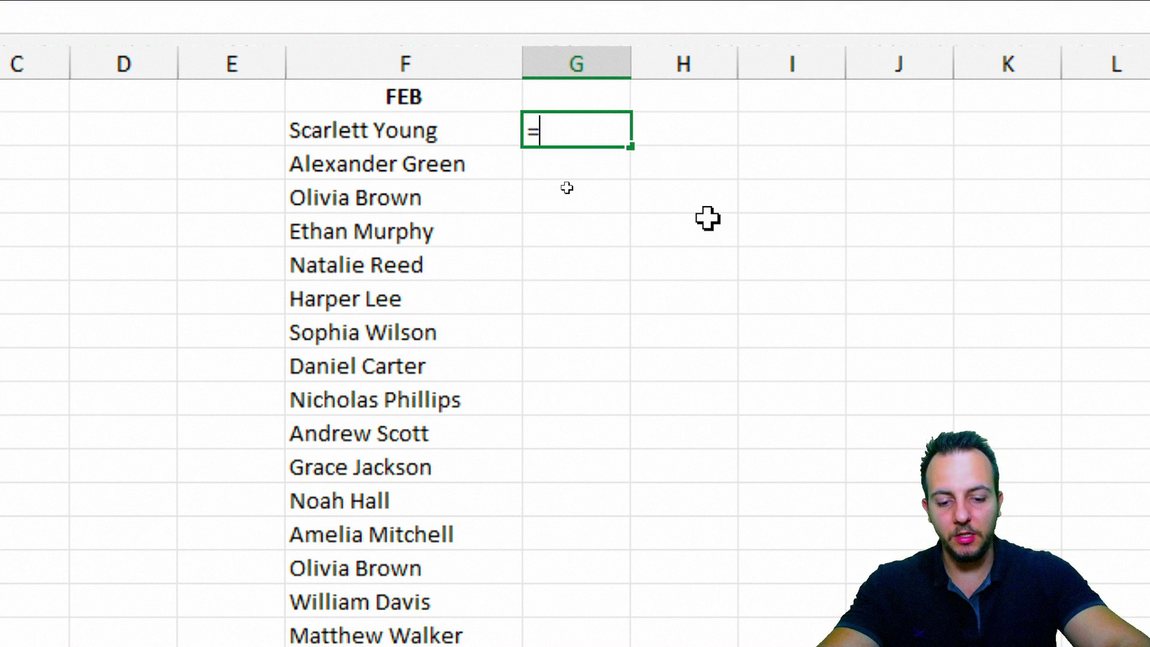
type("COUNT")
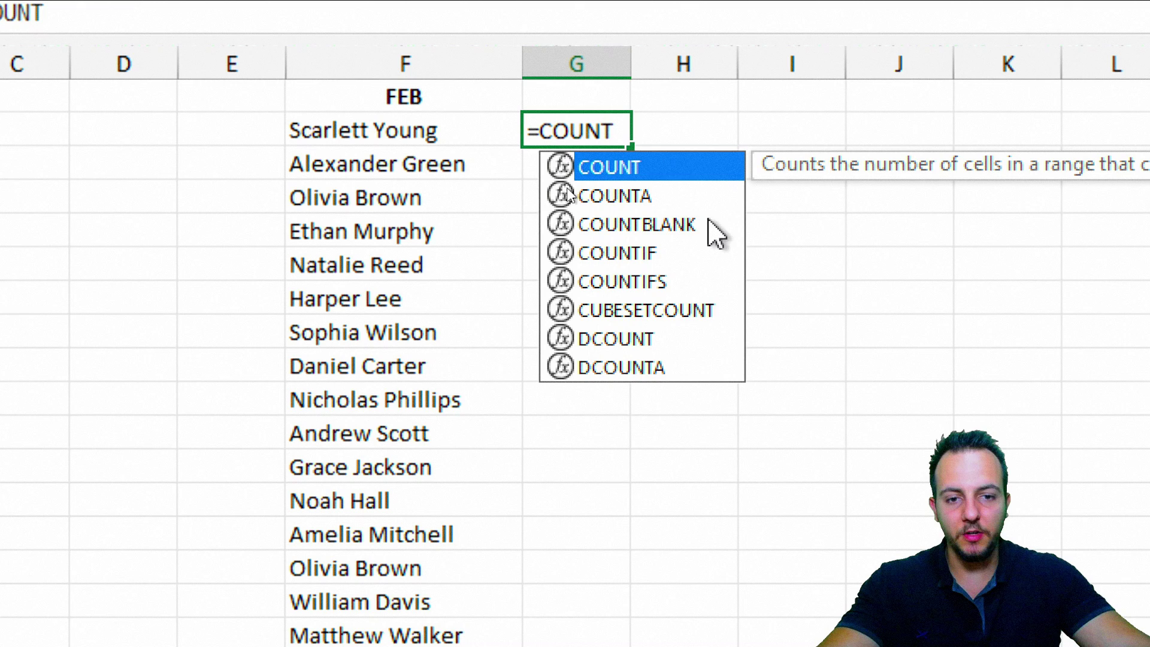
double_click(627, 254)
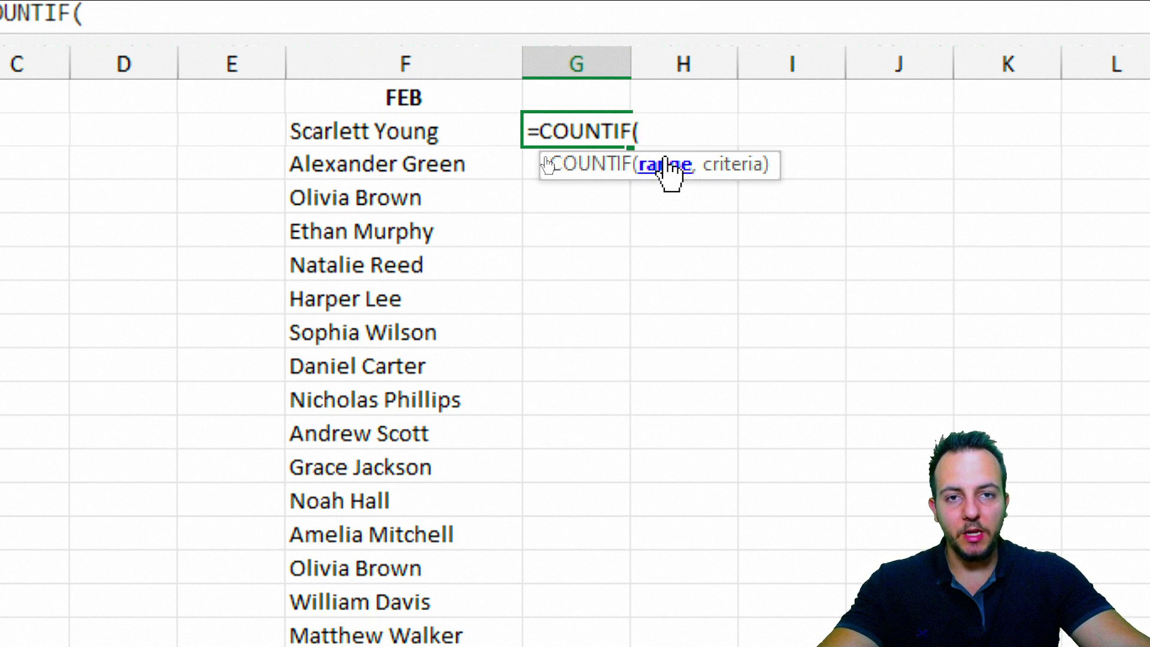
left_click(380, 60)
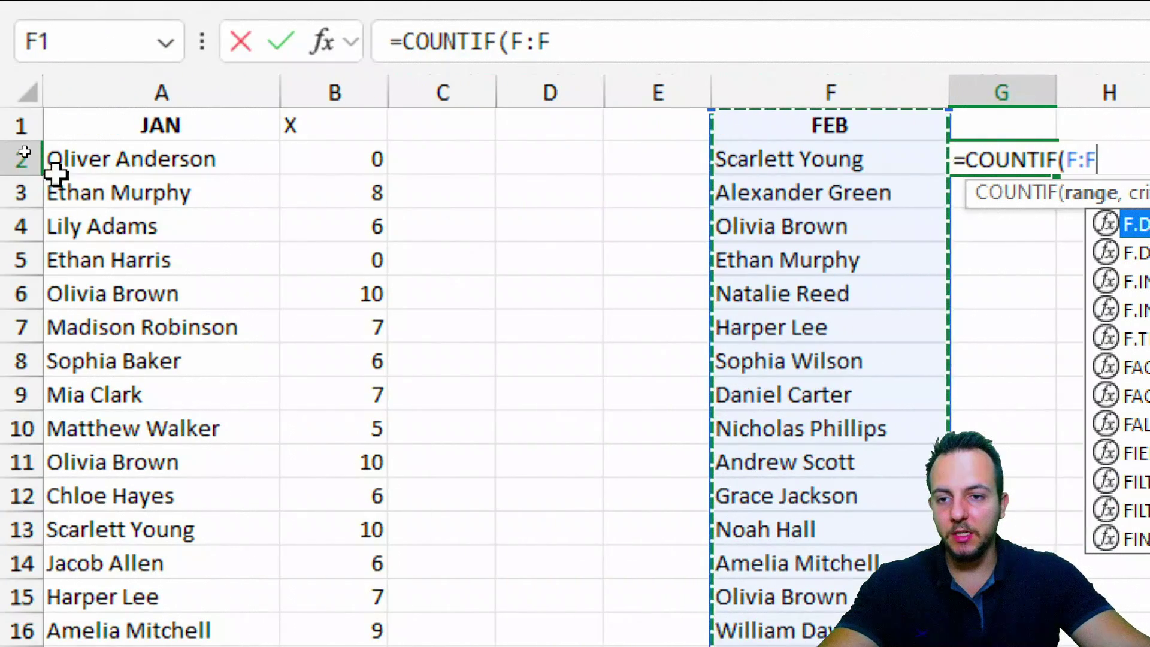
left_click(159, 95)
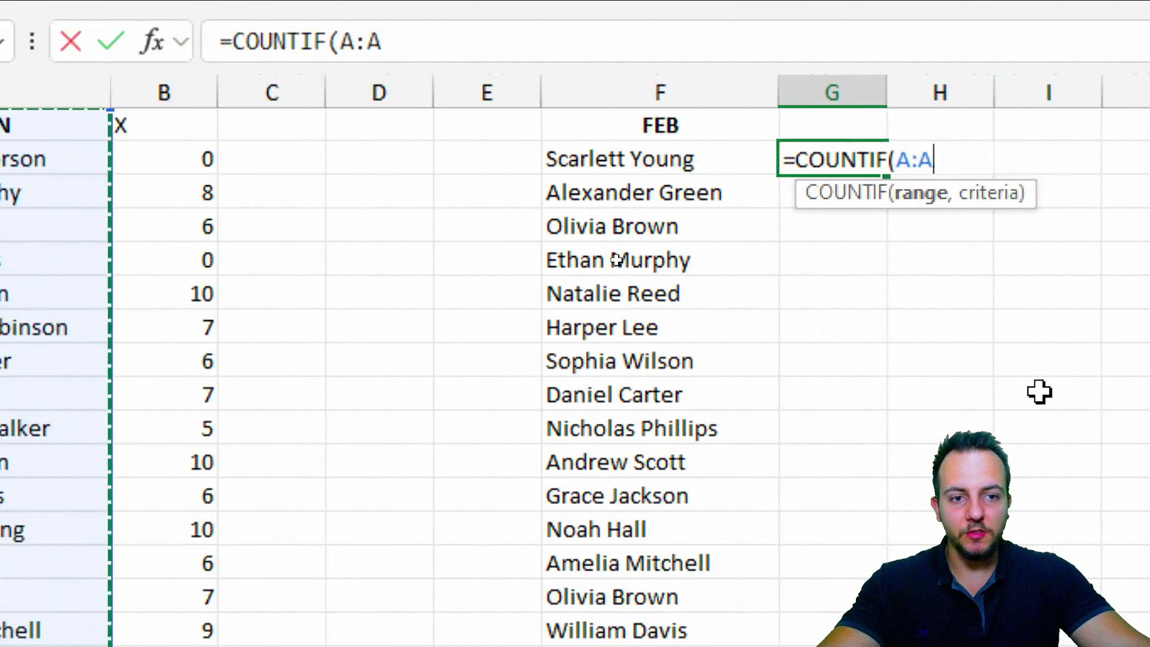
type(",")
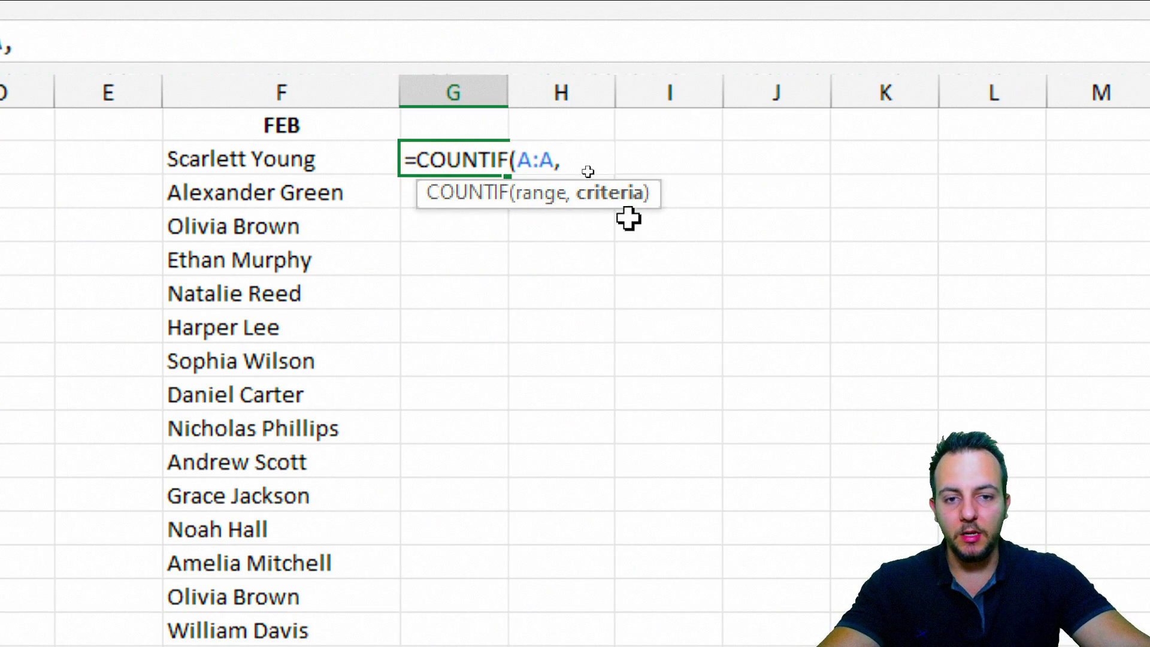
left_click(279, 163)
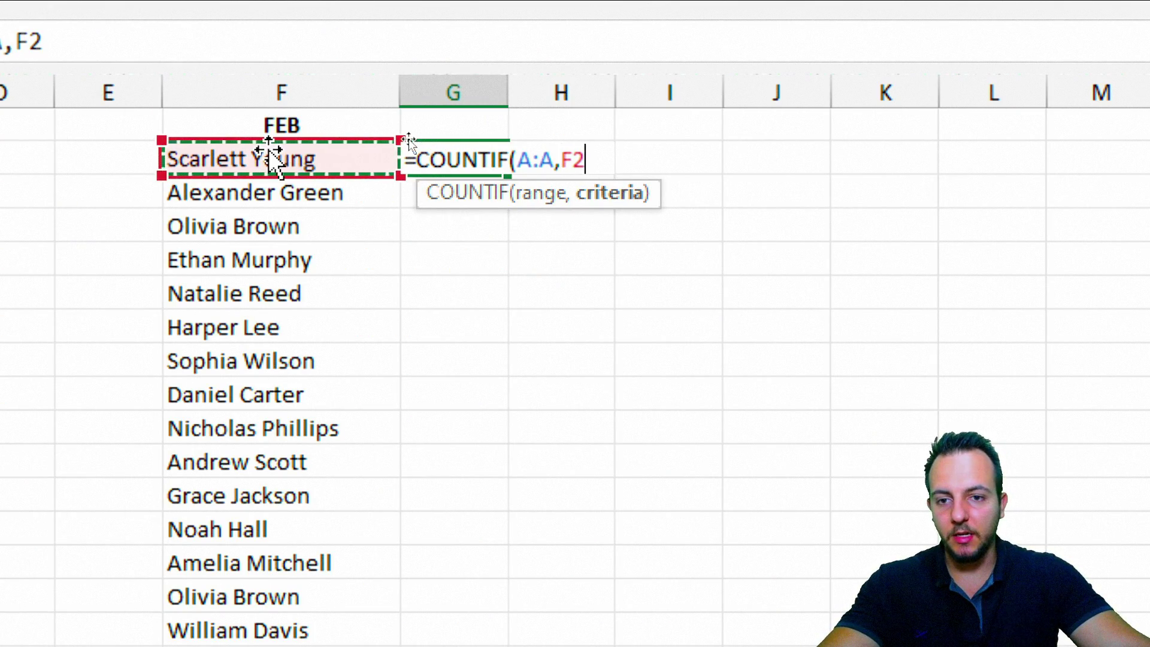
type(")")
key("Return")
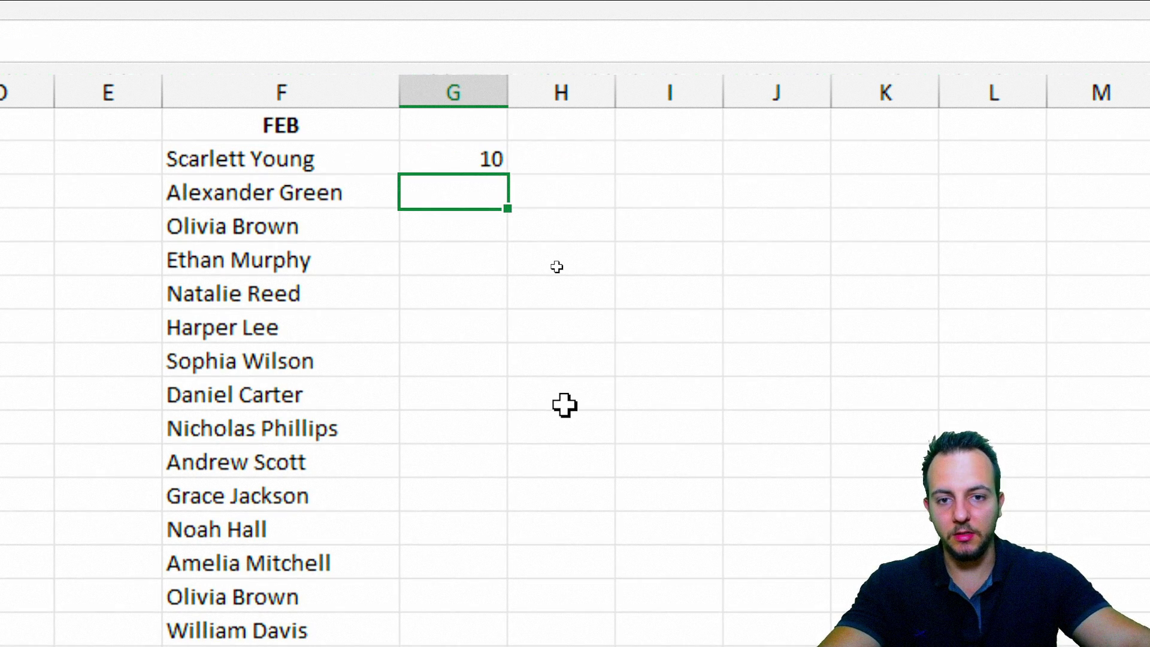
Fill the COUNTIF formula from G2 down to the end of the FEB list
left_click(488, 163)
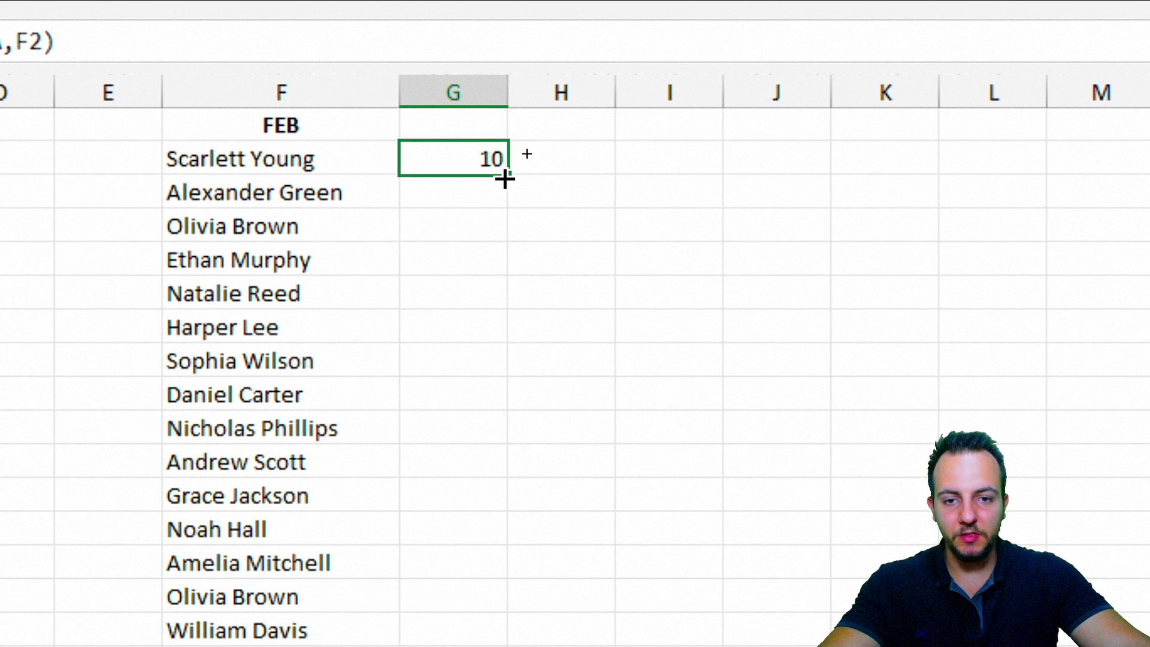
double_click(505, 178)
scroll(447, 564, "down", 3)
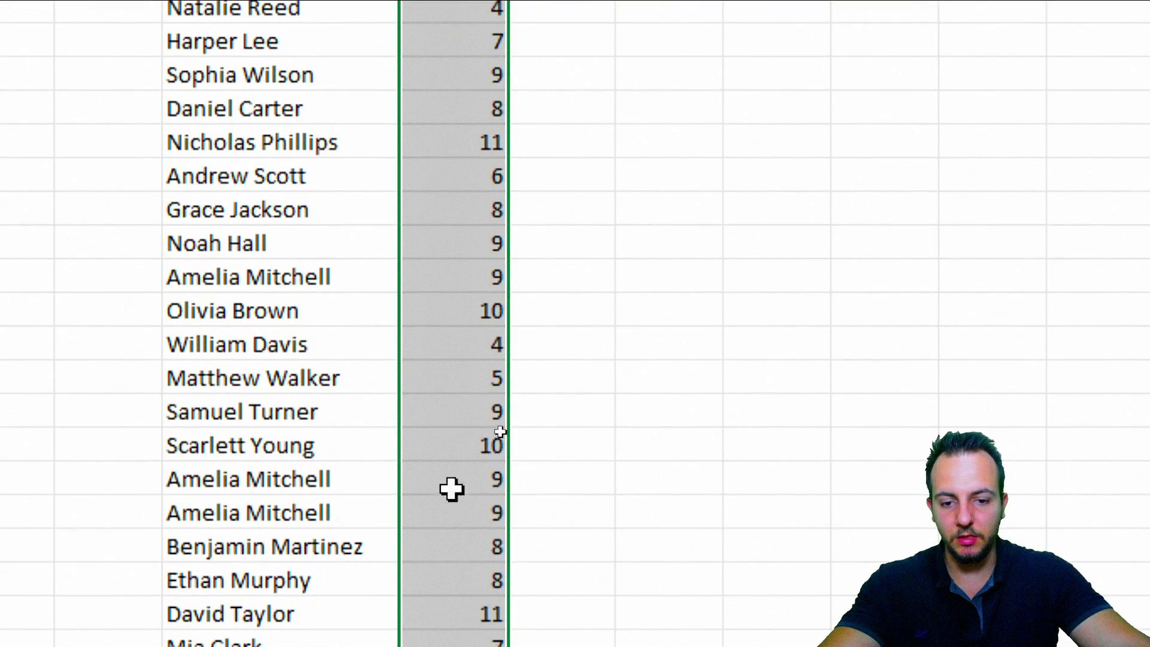
Enter X as the header in G1 above the FEB counts
key("Up")
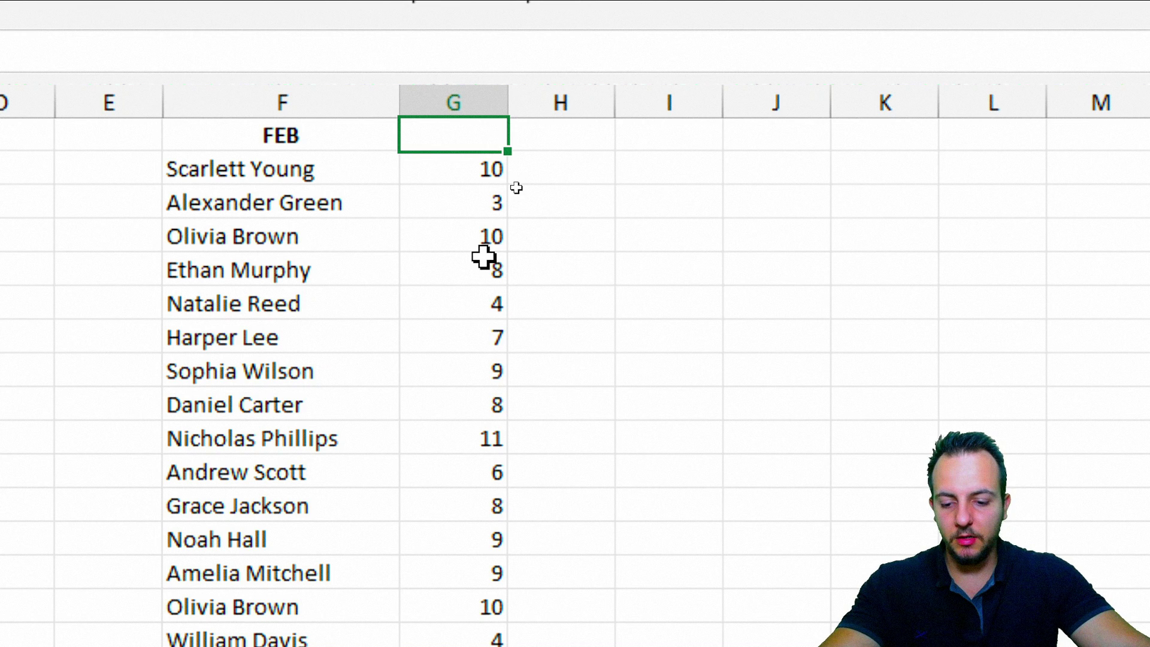
key("BackSpace")
type("X")
key("Return")
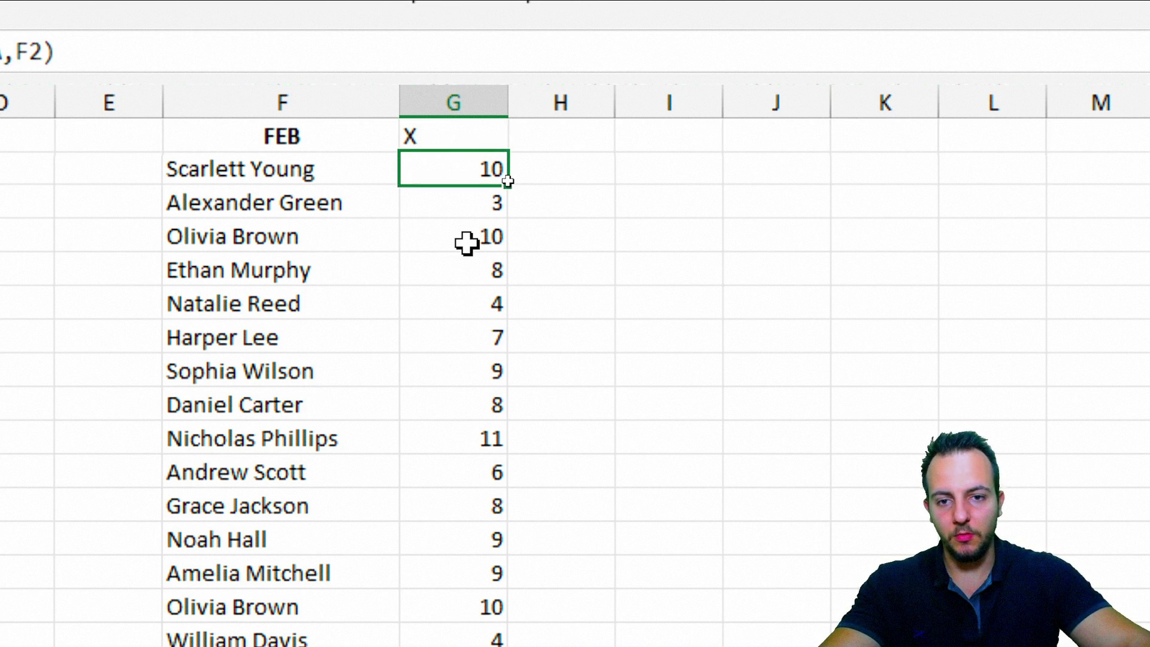
Add filters to the FEB and X headers in F1 and G1
key("Up")
key("Left")
key("ctrl+shift+l")
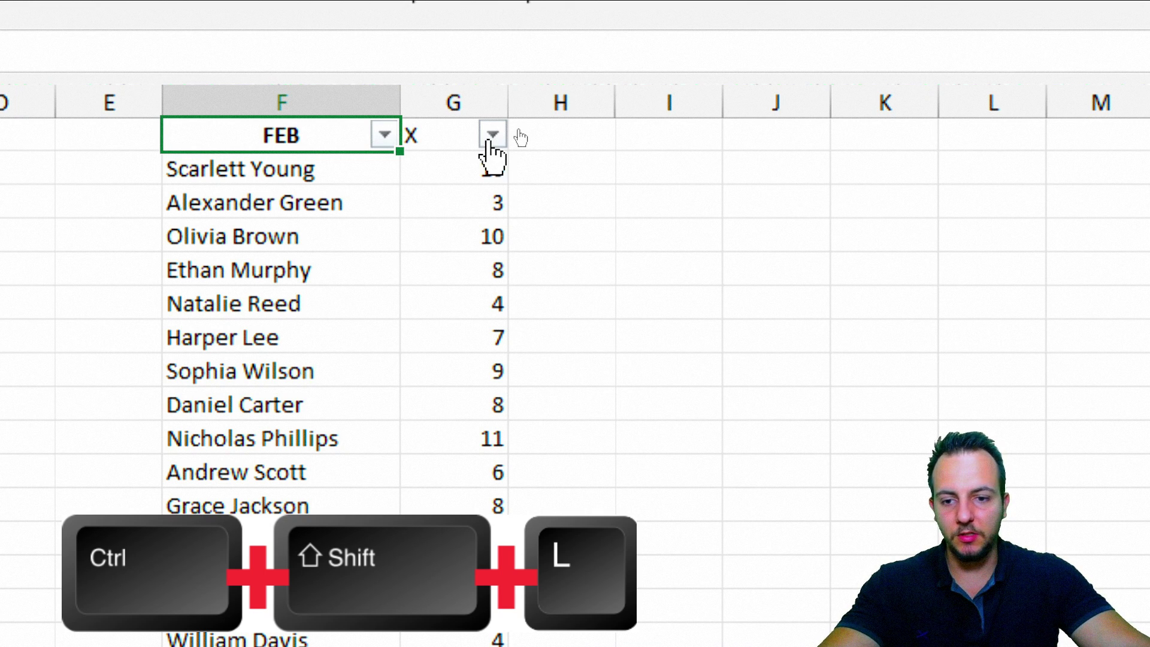
Filter the X column beside the FEB list to show only rows with a count of 0
left_click(492, 136)
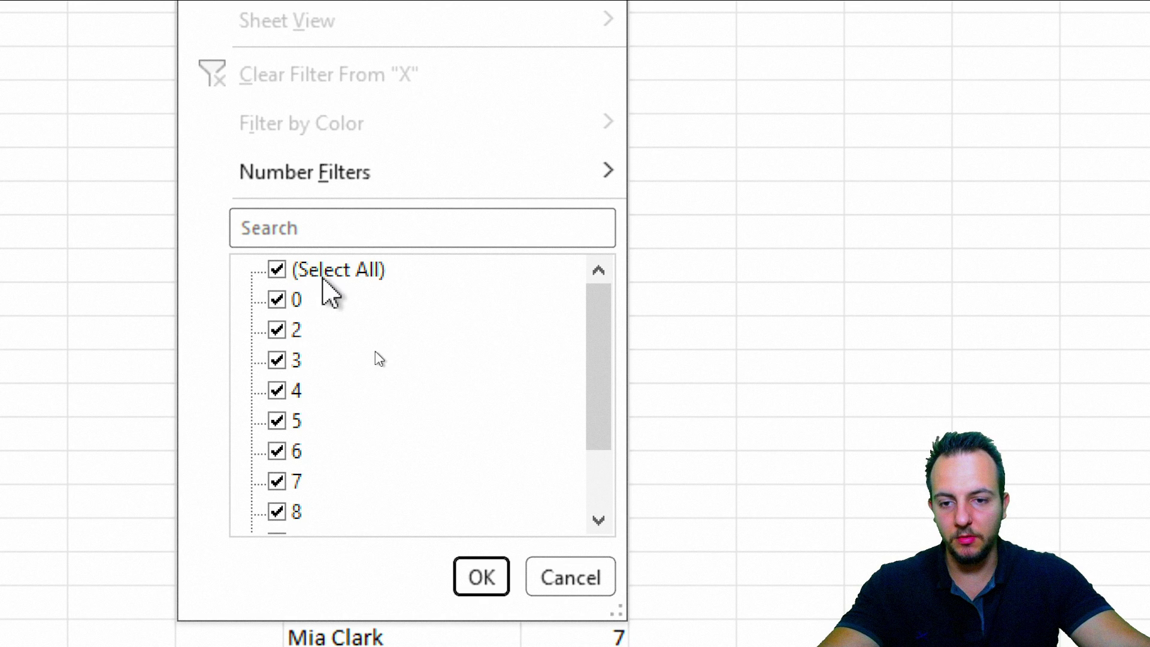
left_click(323, 273)
scroll(317, 348, "down", 2)
scroll(306, 336, "up", 2)
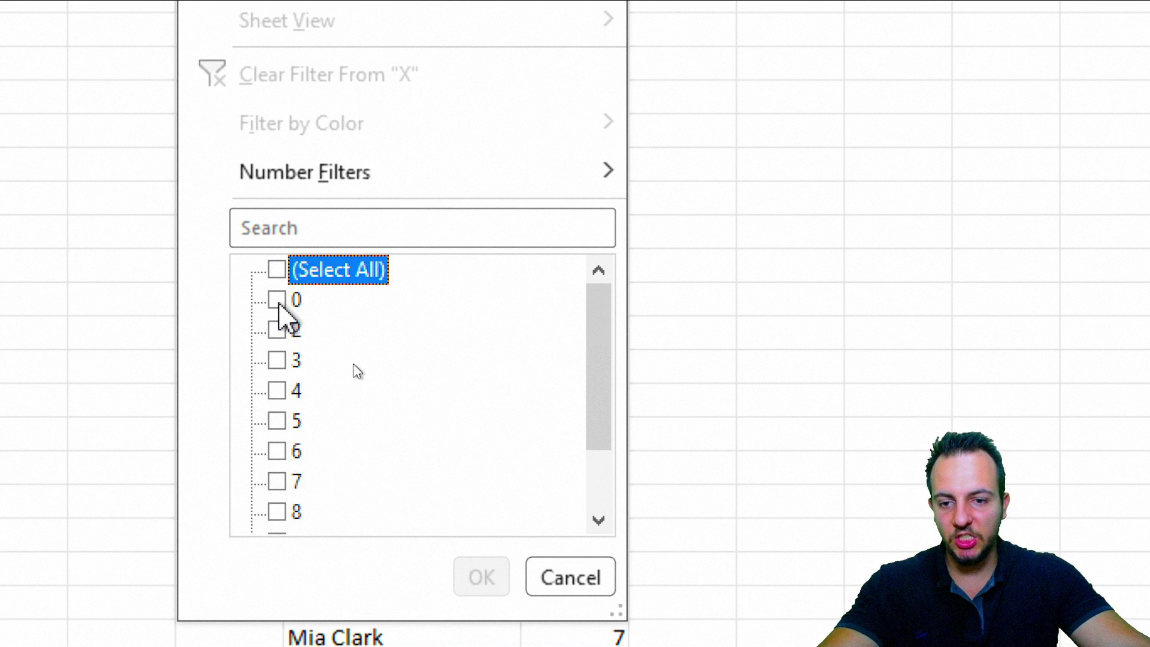
left_click(277, 299)
left_click(482, 577)
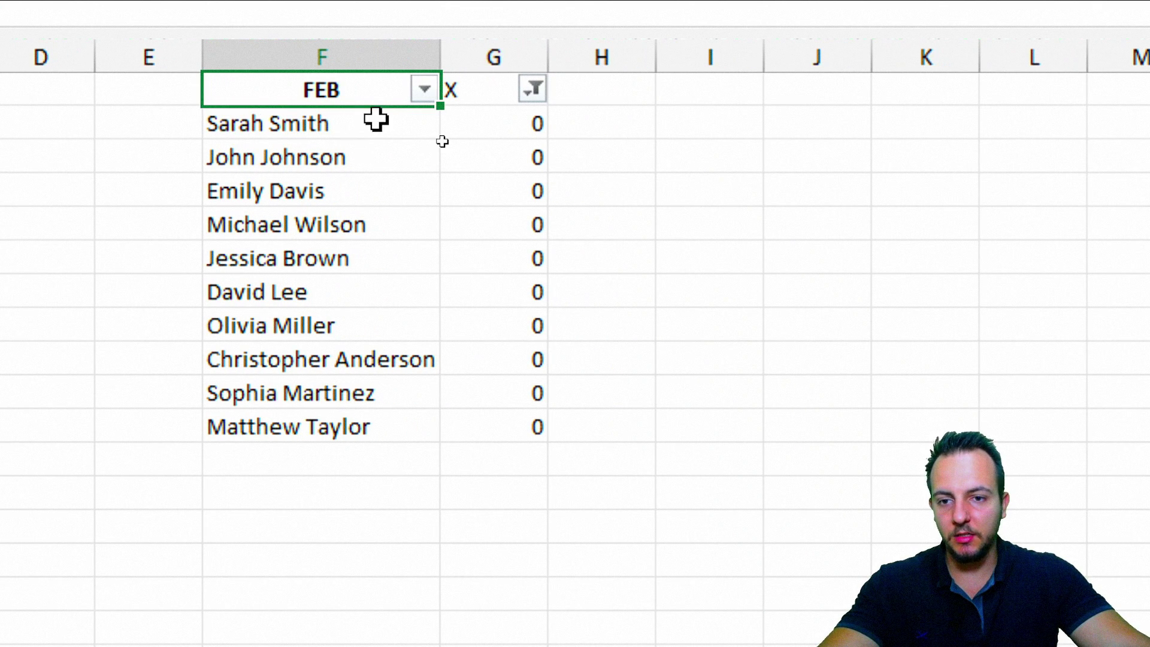
Go through the filtered FEB customers with a count of 0 and select all their names in column F
left_click(408, 121)
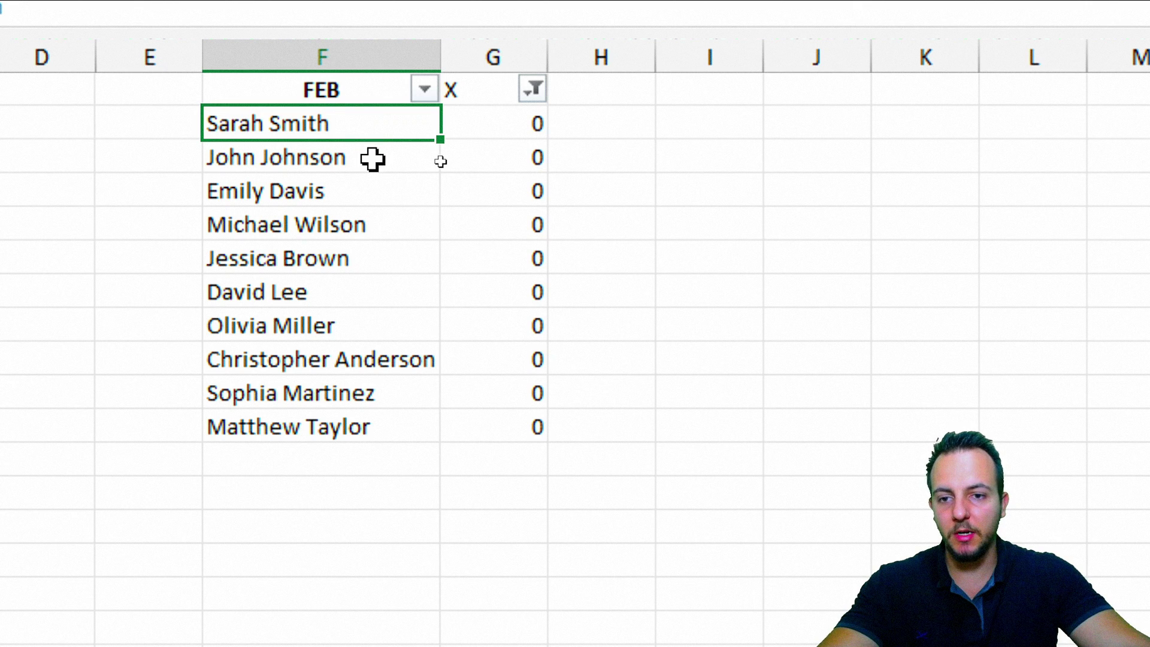
left_click(371, 159)
left_click(359, 191)
mouse_move(326, 426)
left_mouse_down()
mouse_move(365, 129)
mouse_move(321, 303)
mouse_move(307, 424)
left_mouse_up()
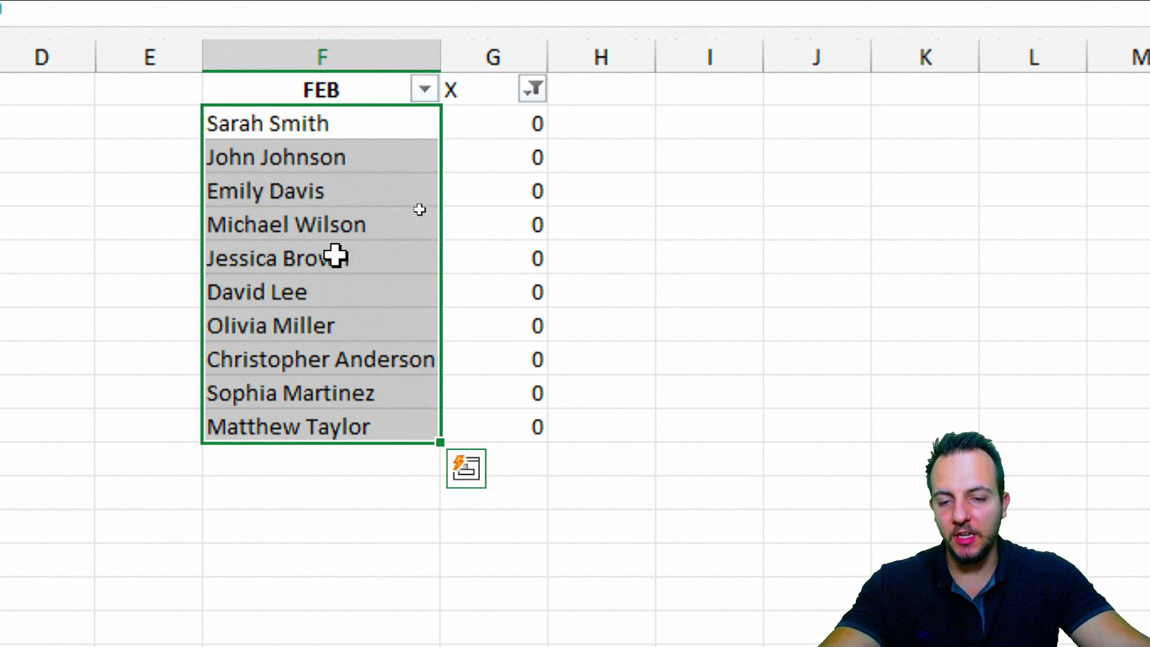
Clear the count filter, remove the filters from the FEB list headers and return to cell A1
left_click(368, 90)
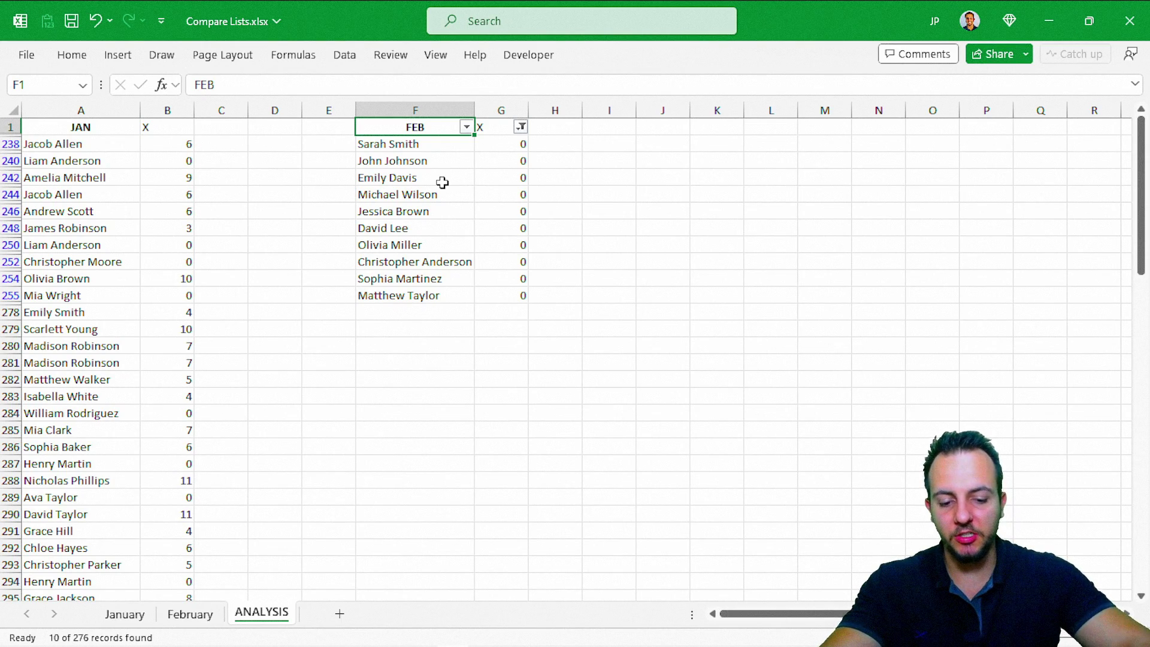
key("alt+a")
key("c")
left_click(129, 131)
key("ctrl+space")
left_click(110, 130)
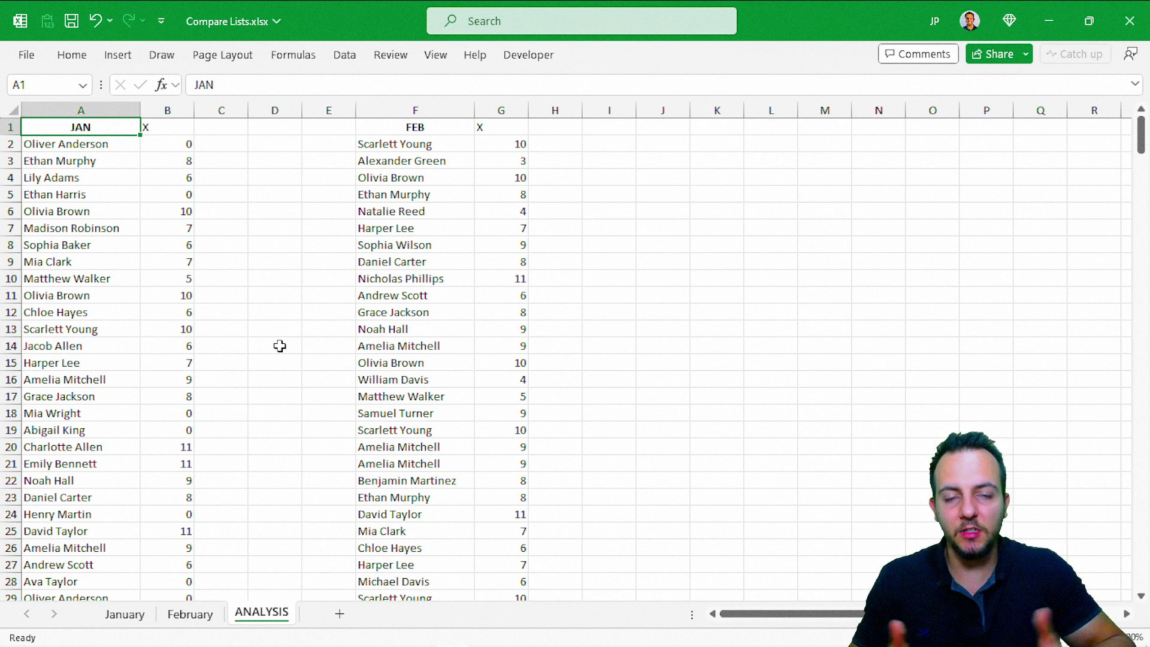
Switch to the February sheet
key("ctrl+Page_Up")
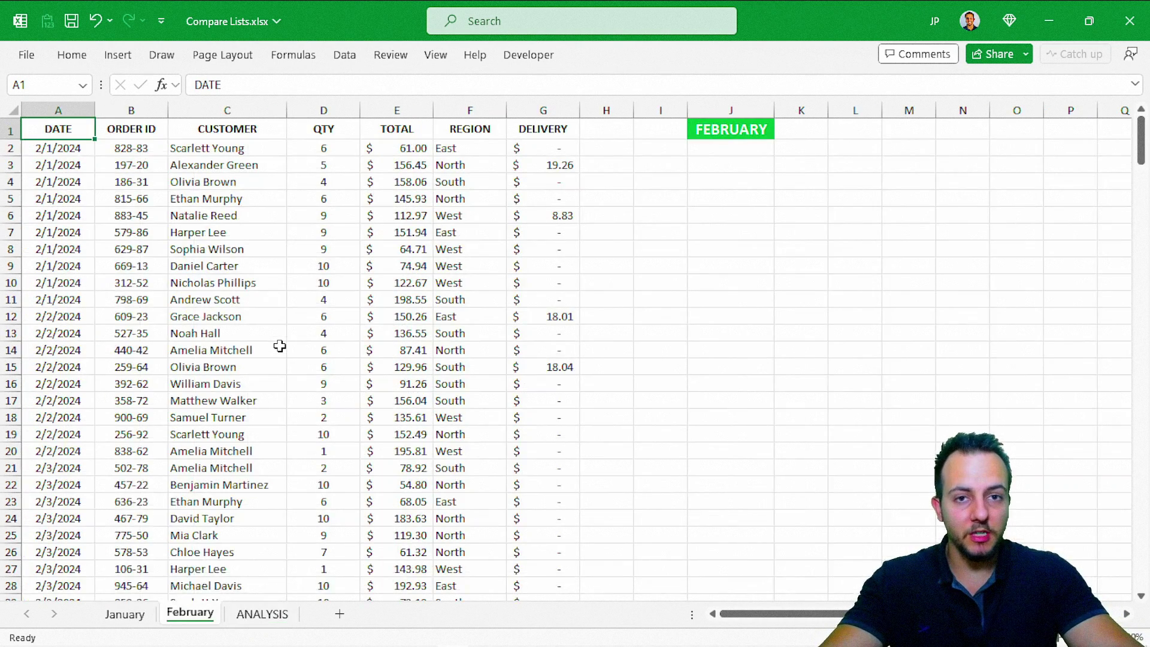